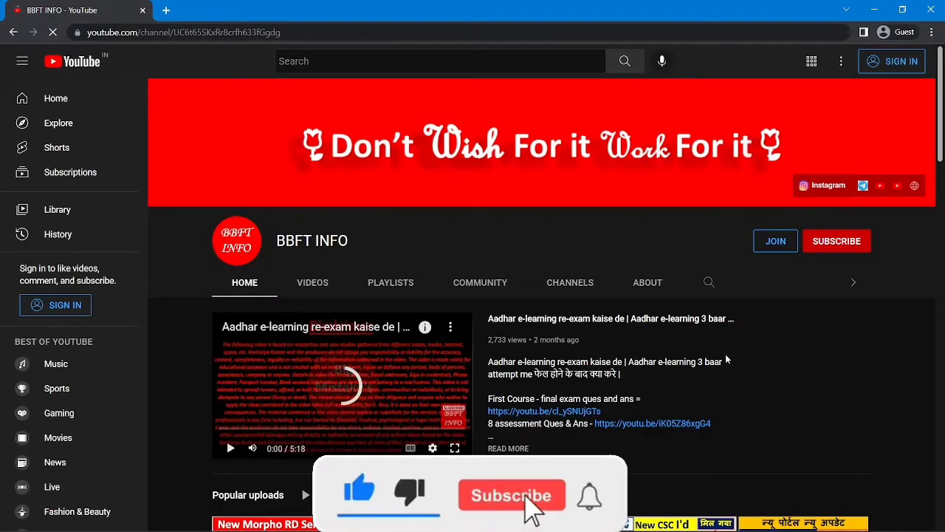
Step: Try subscribing to BBFT INFO, dismiss the sign-in prompt, and minimize the YouTube window
click(842, 248)
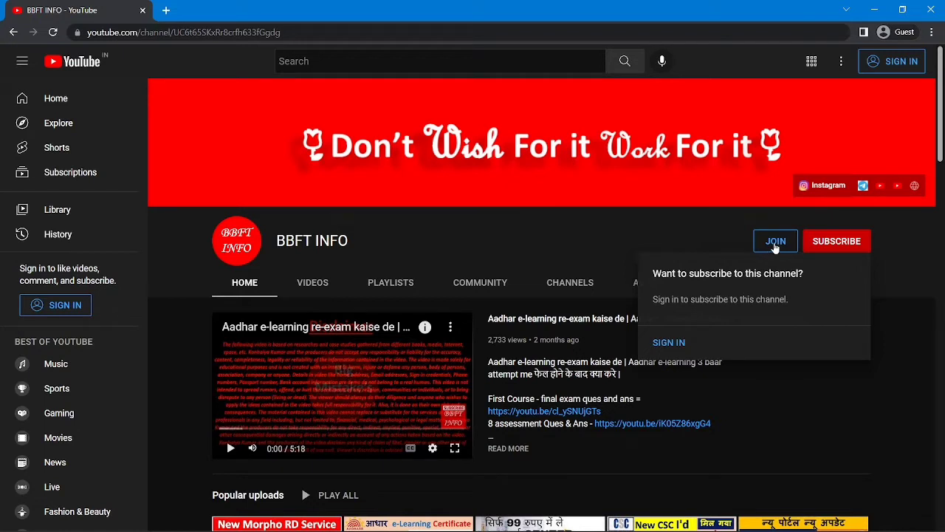
click(456, 247)
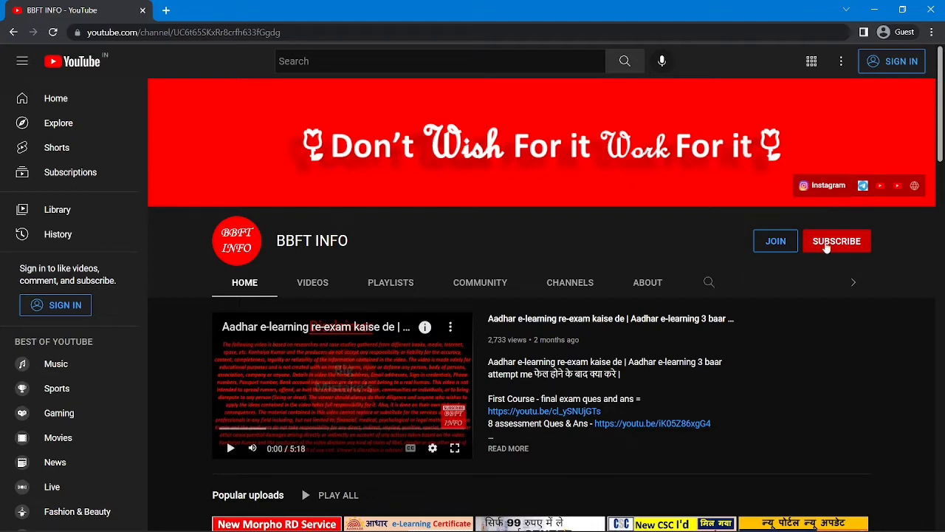
click(873, 10)
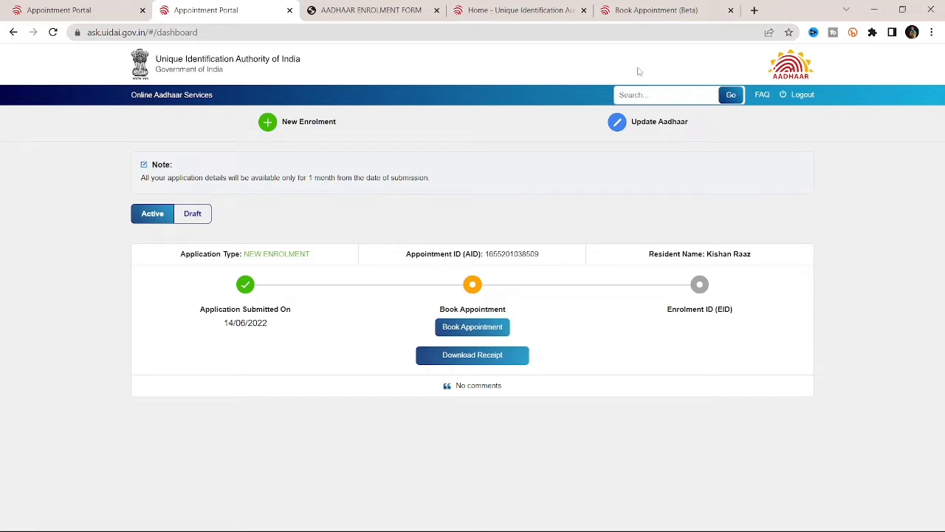
Step: Switch to the first Appointment Portal tab showing the login page
click(118, 9)
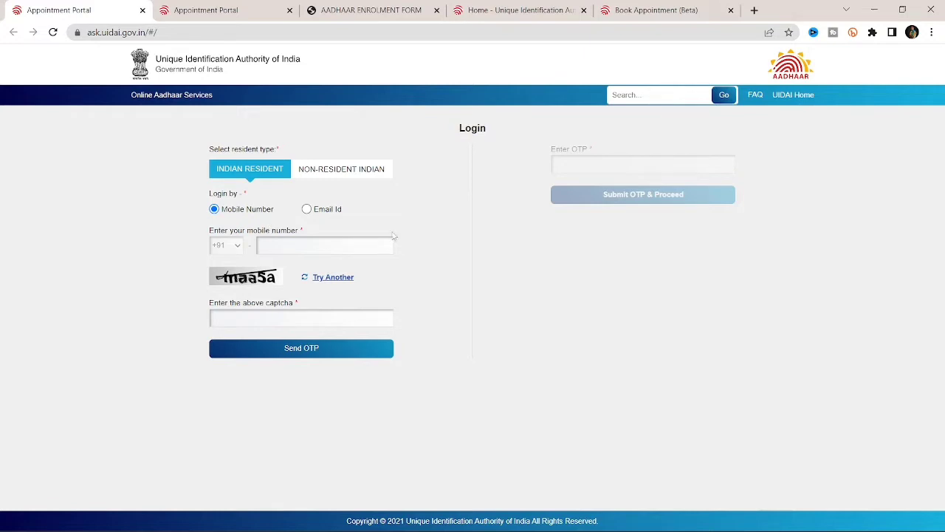
Step: Switch login to Email Id, then enter the applicant's email address and the captcha
click(339, 247)
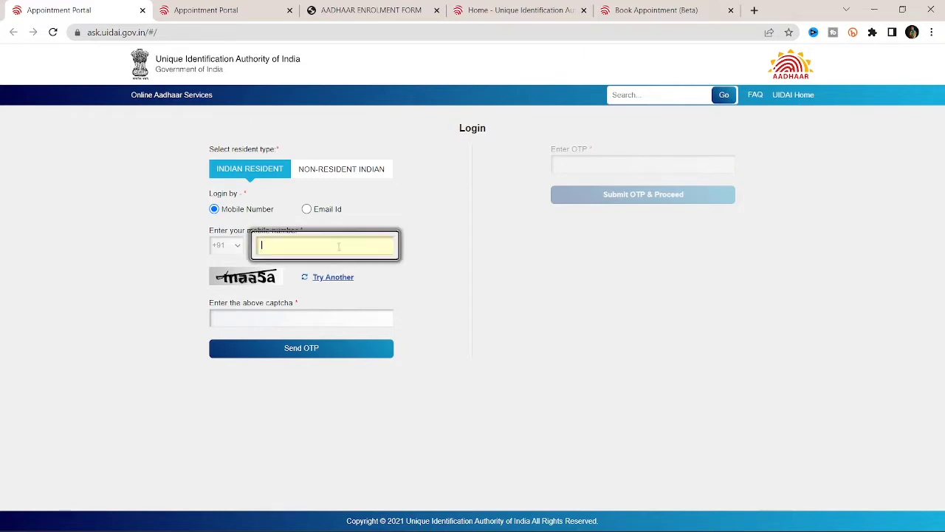
click(444, 290)
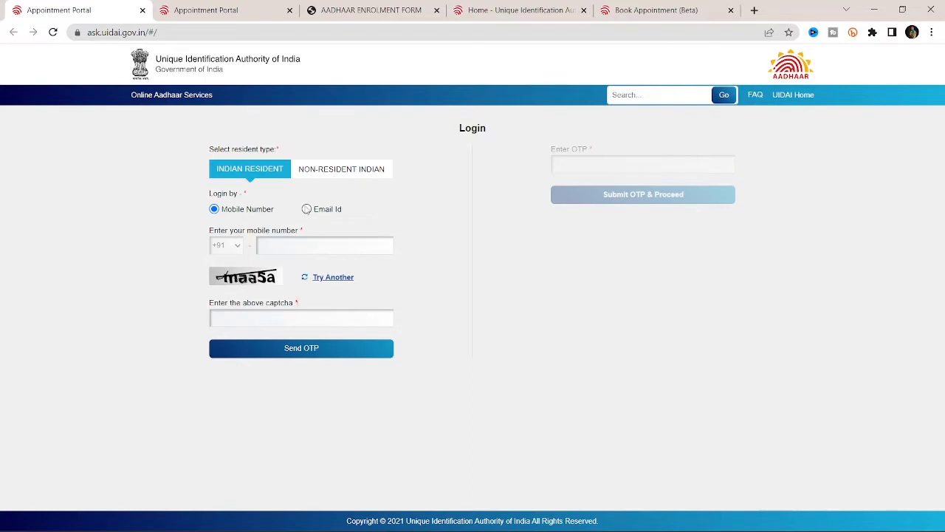
click(306, 209)
click(307, 241)
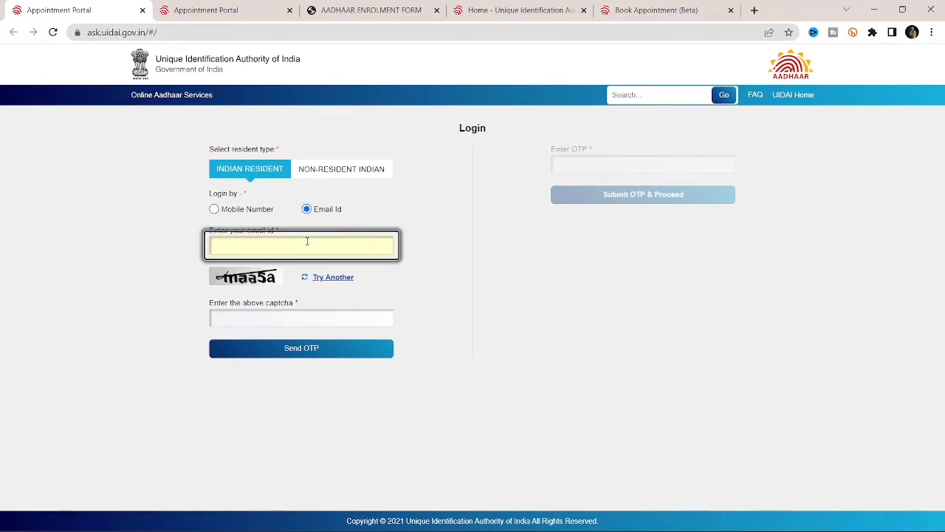
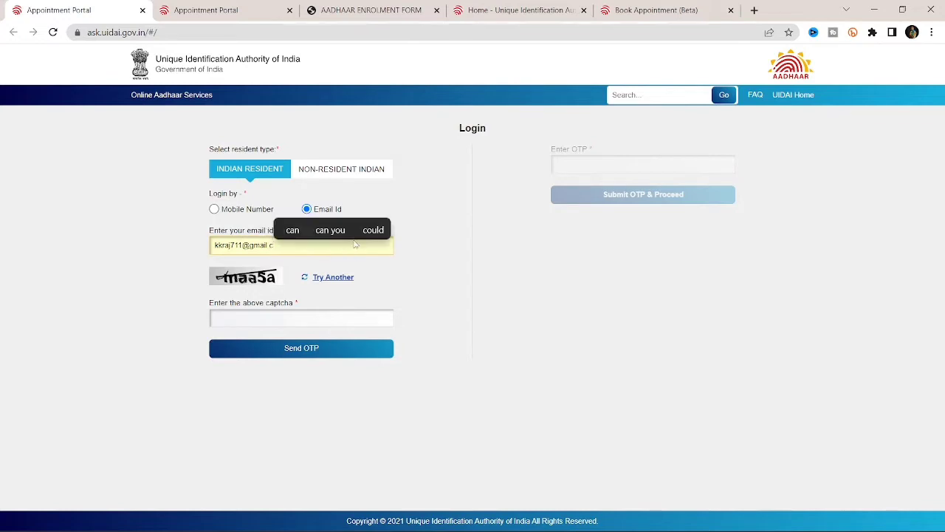
click(269, 318)
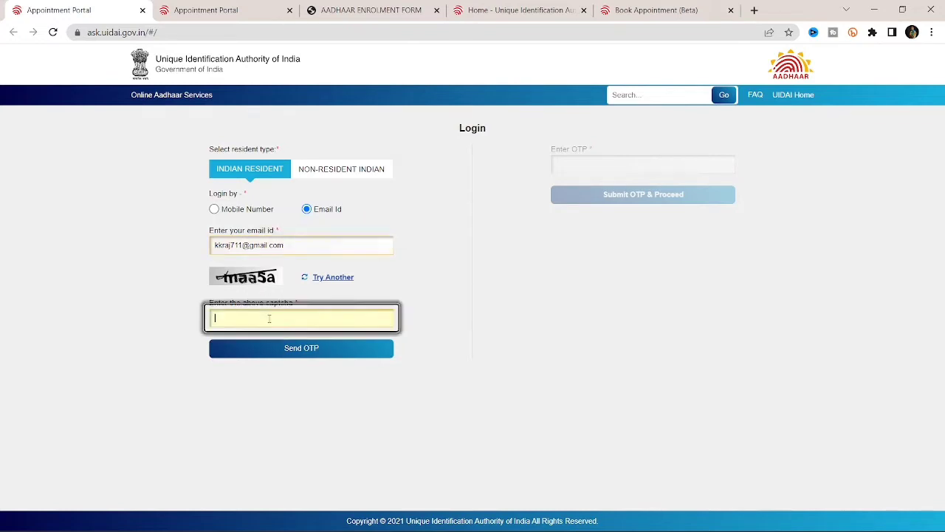
text(maa)
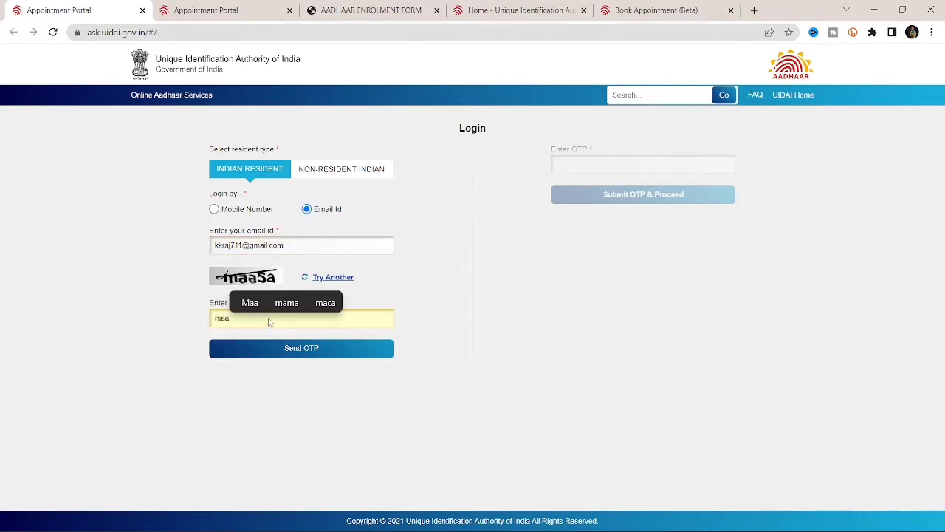
text(5a)
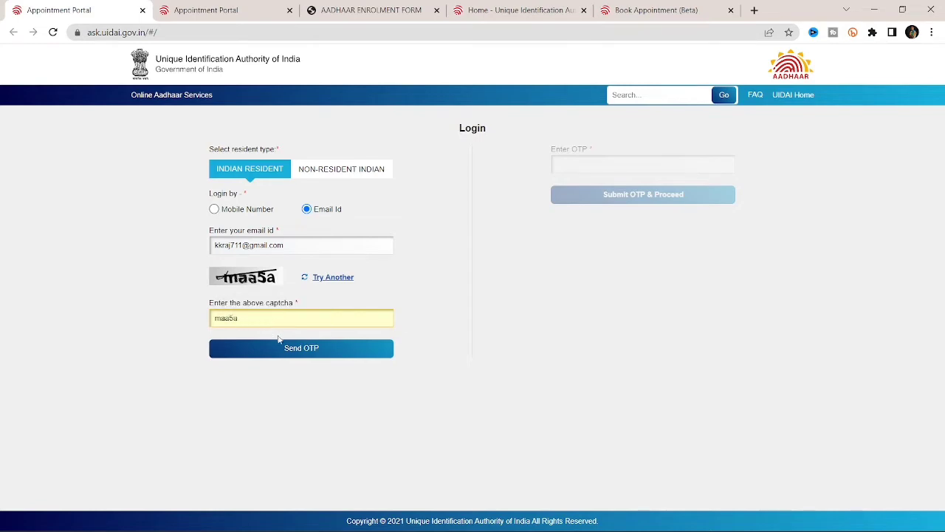
Step: Request the login OTP, then return to the enrolment dashboard tab
click(282, 347)
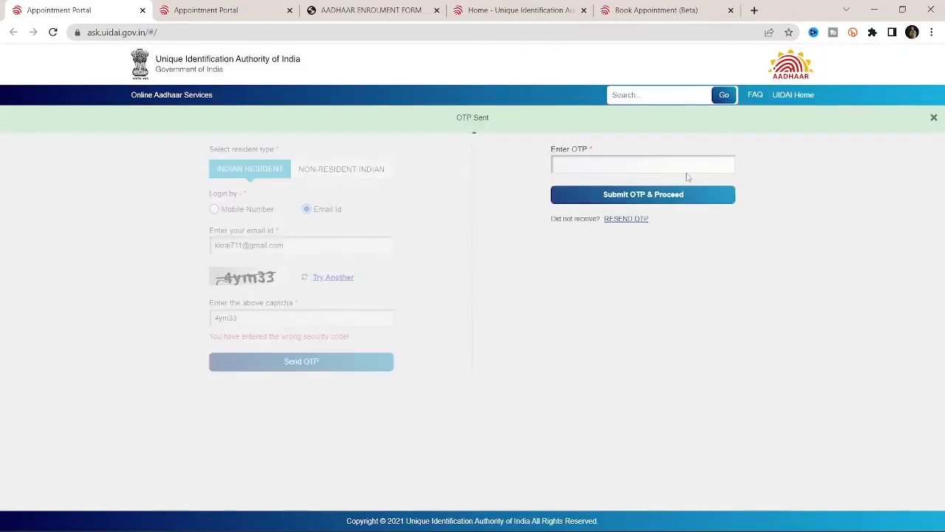
click(672, 164)
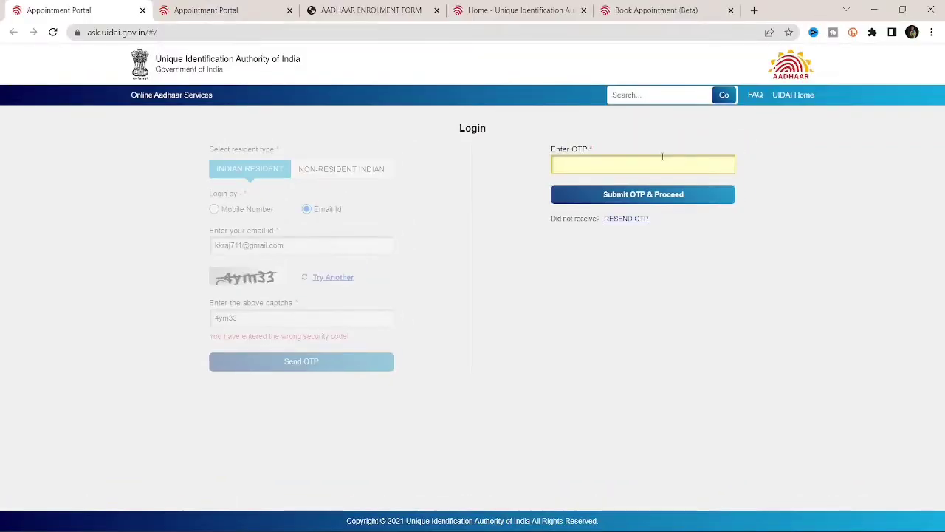
key(ctrl+Tab)
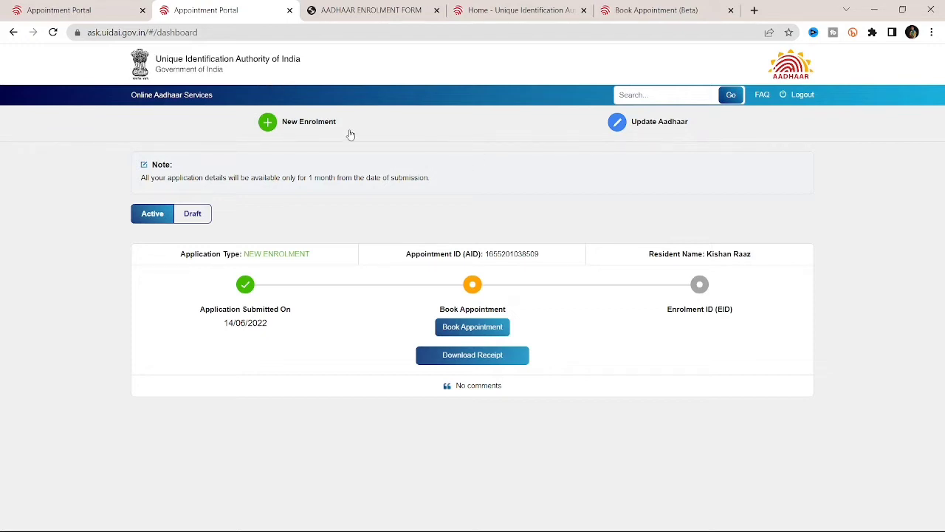
Step: Start a new enrolment and enter the applicant's full name
click(282, 123)
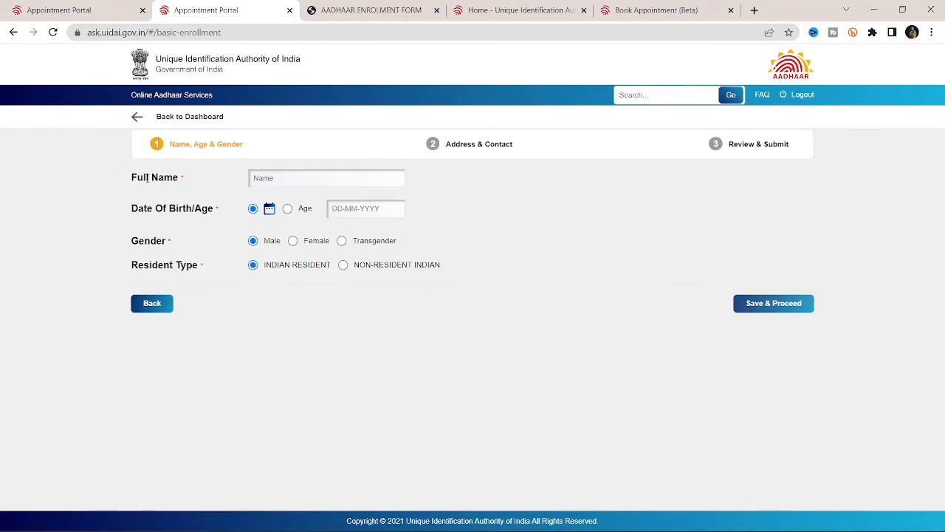
click(318, 177)
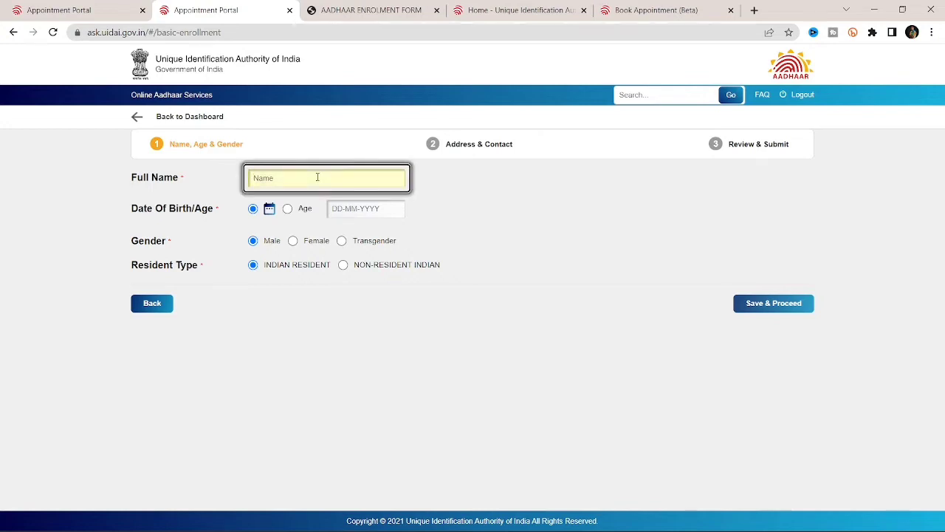
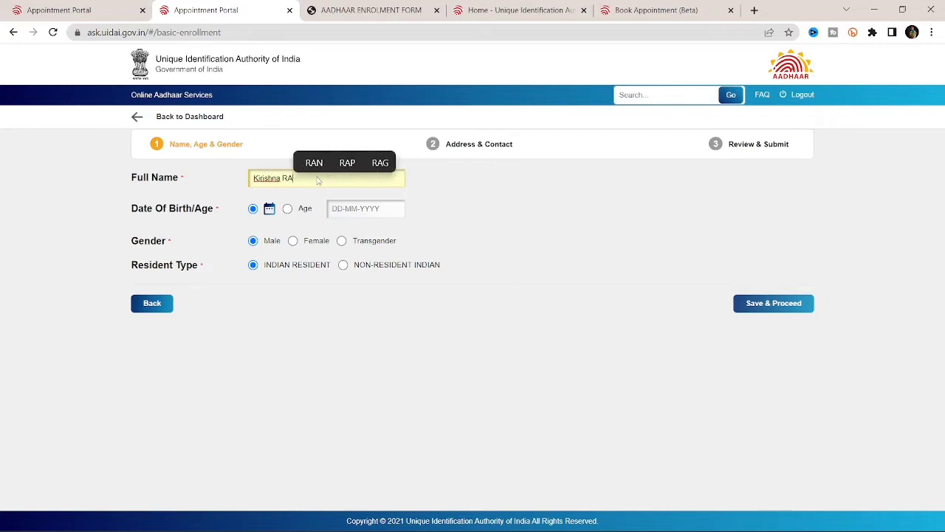
click(350, 208)
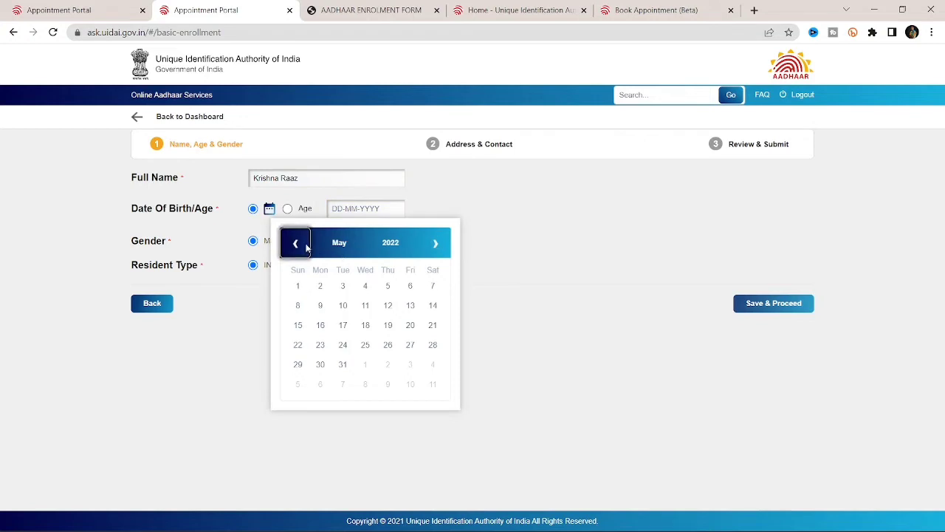
click(295, 246)
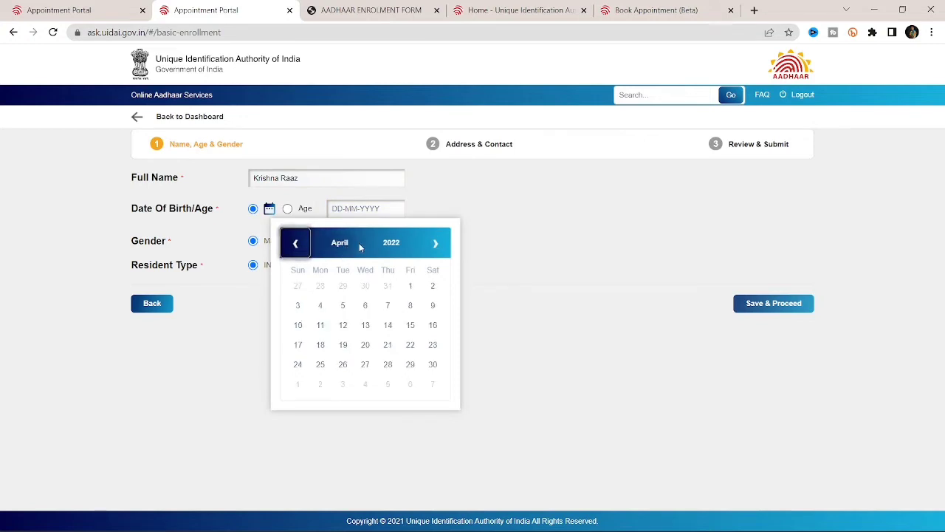
click(392, 245)
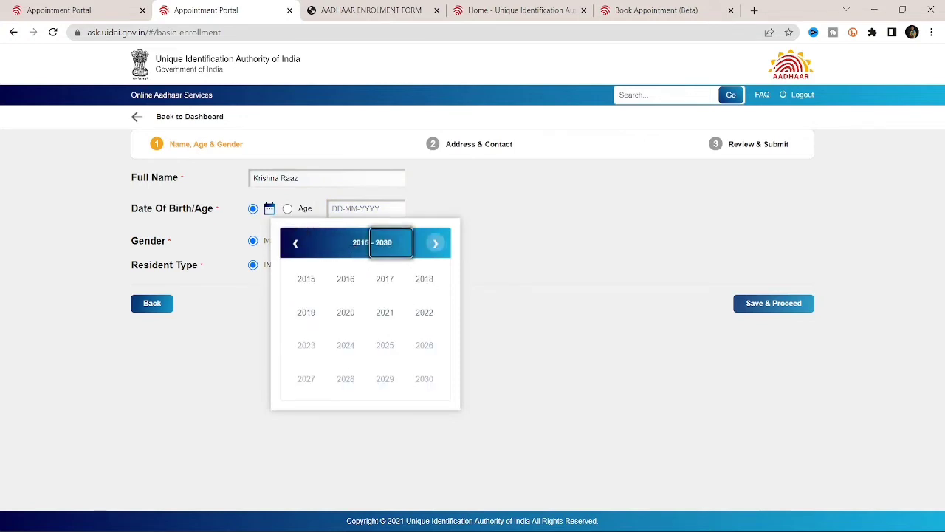
click(296, 245)
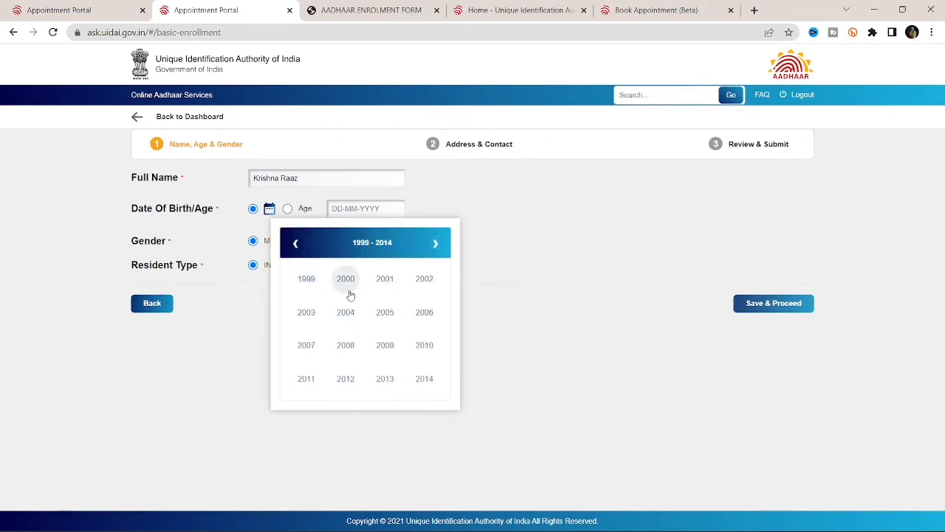
click(383, 314)
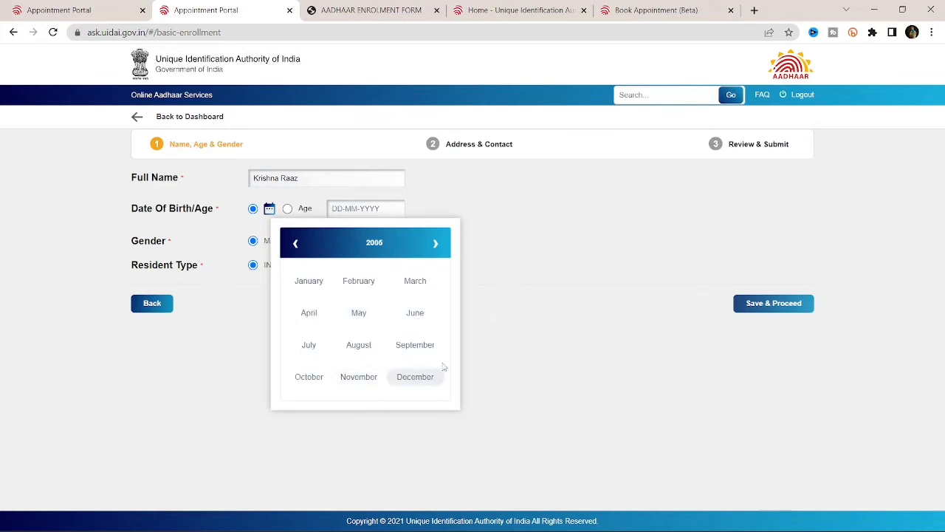
click(418, 382)
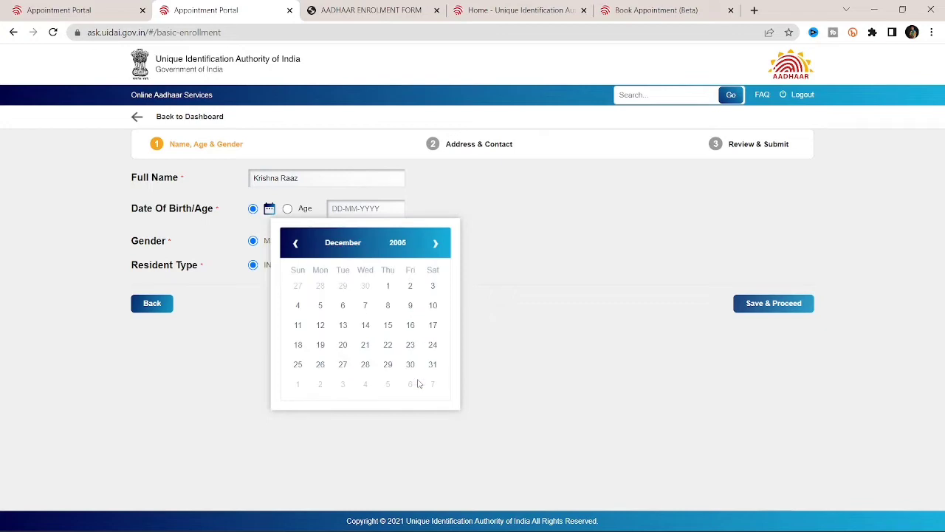
click(367, 326)
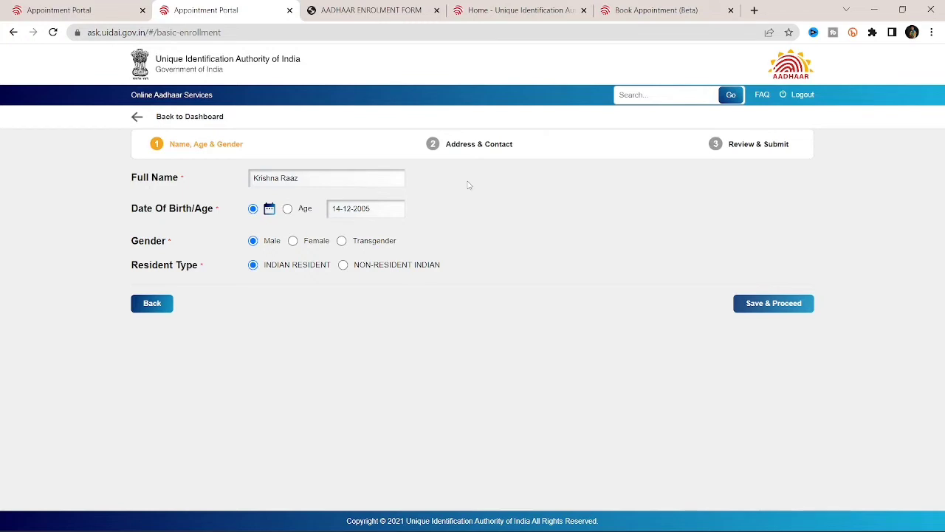
click(772, 303)
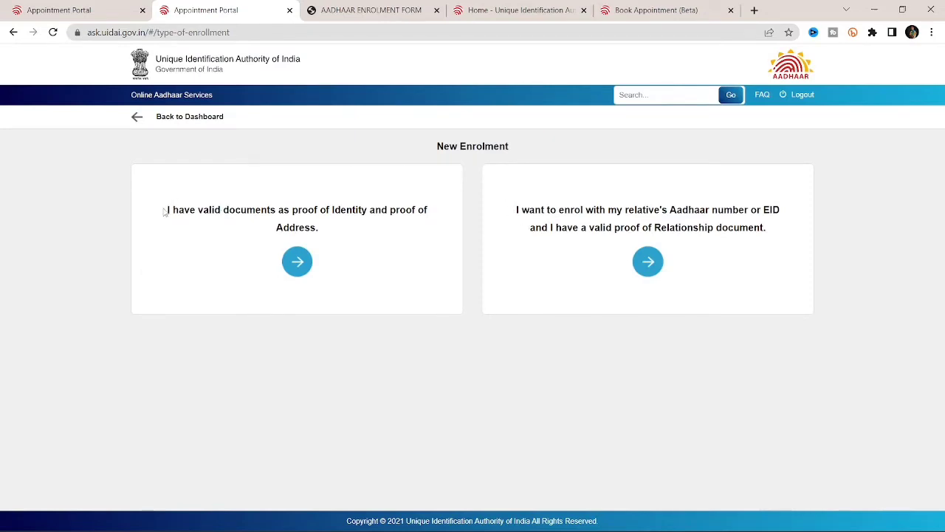
Step: Select enrolment with own identity and address proofs, then go back to the enrolment-type page
drag(168, 209, 440, 228)
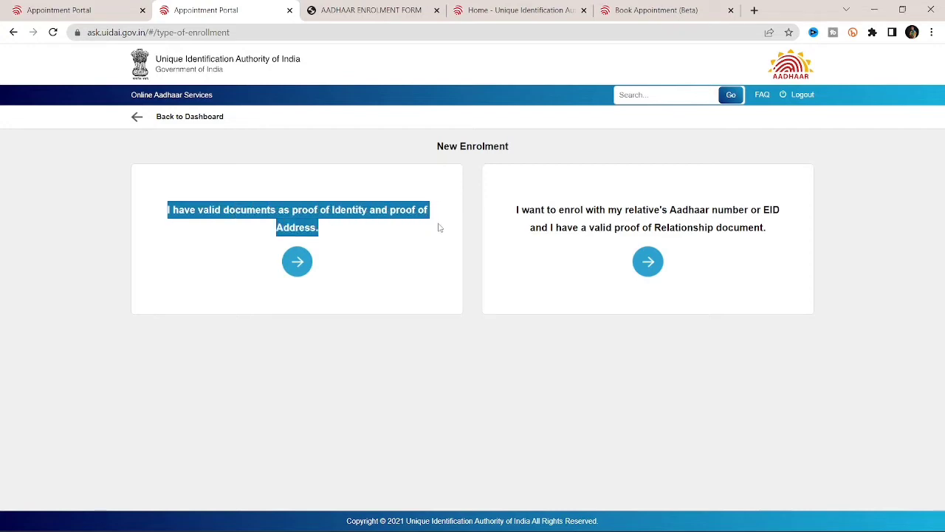
click(510, 209)
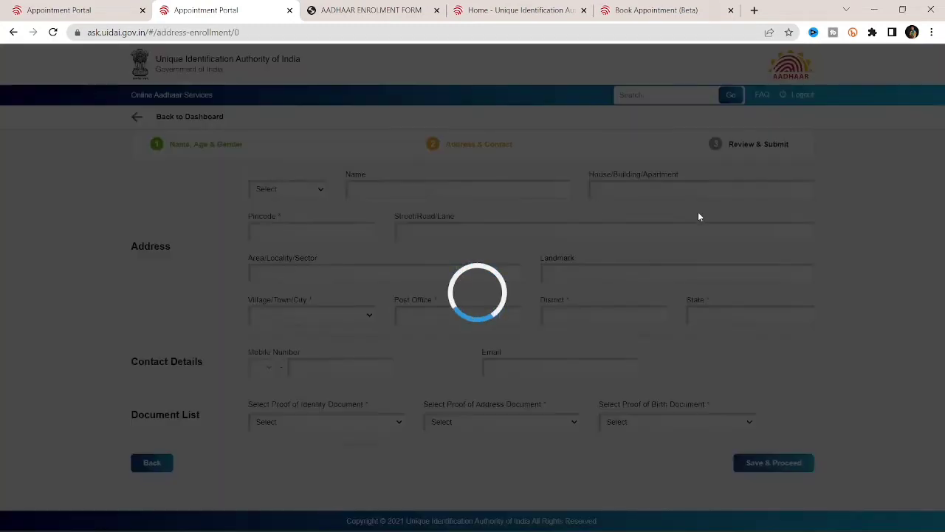
key(alt+Left)
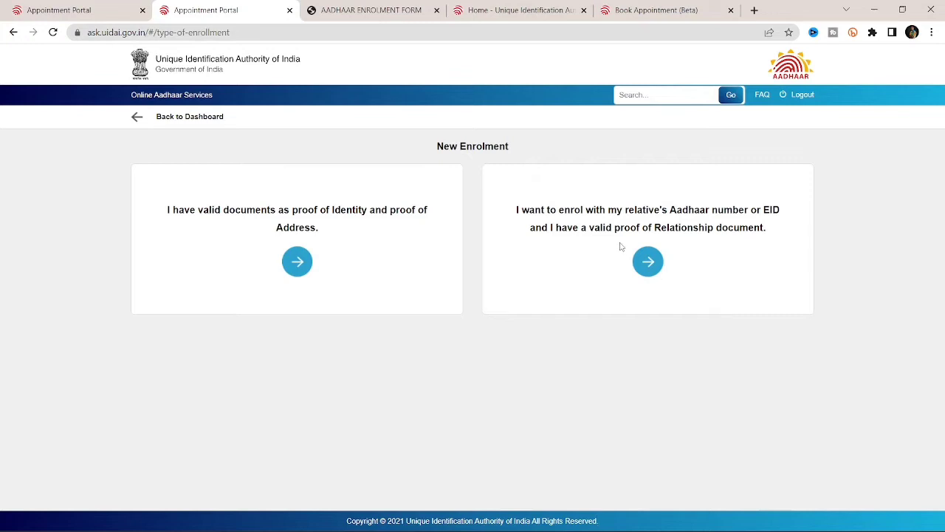
Step: Choose enrolment with own valid documents and set the address prefix to C/O
click(297, 263)
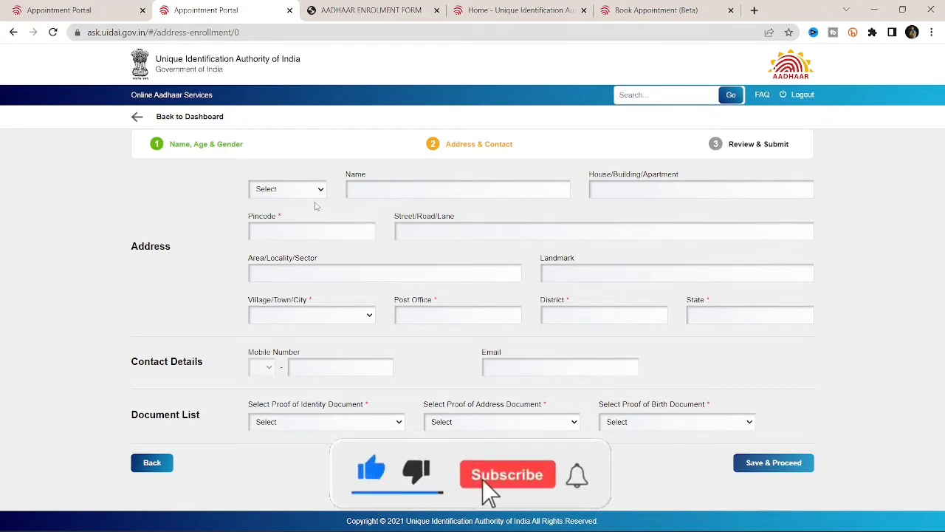
click(316, 191)
click(296, 213)
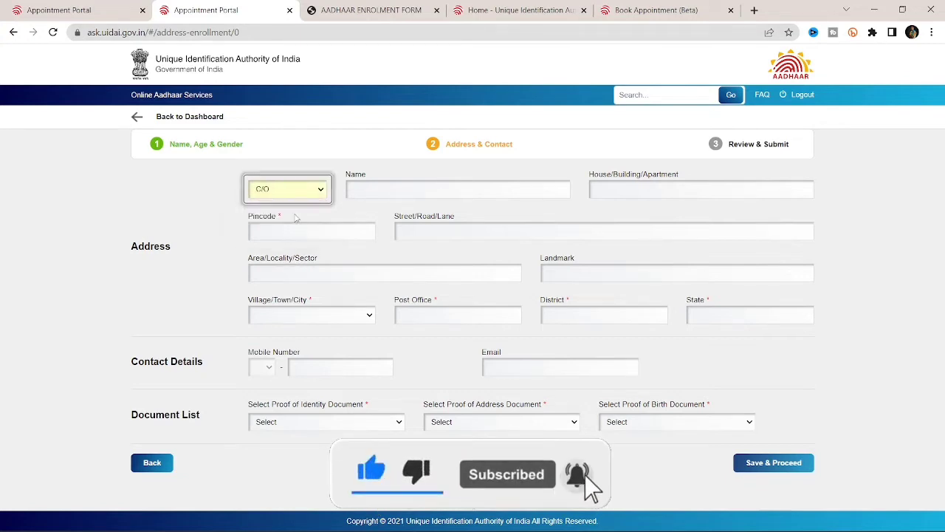
click(306, 192)
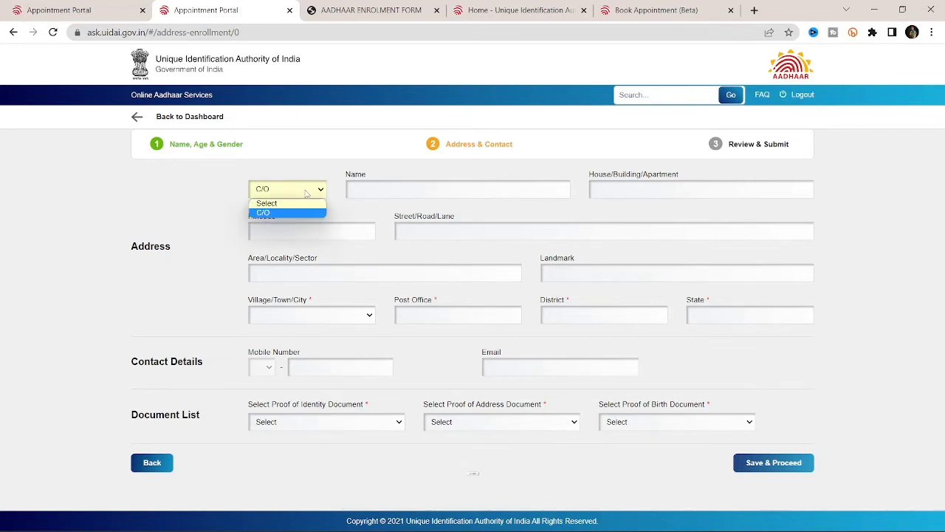
click(303, 212)
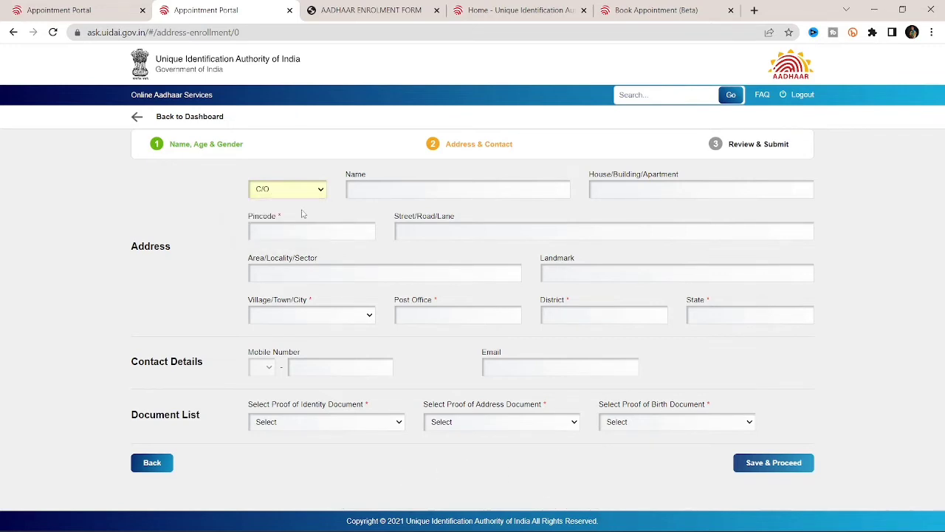
Step: Type the care-of person's name, correcting several typos along the way
click(376, 191)
text(N)
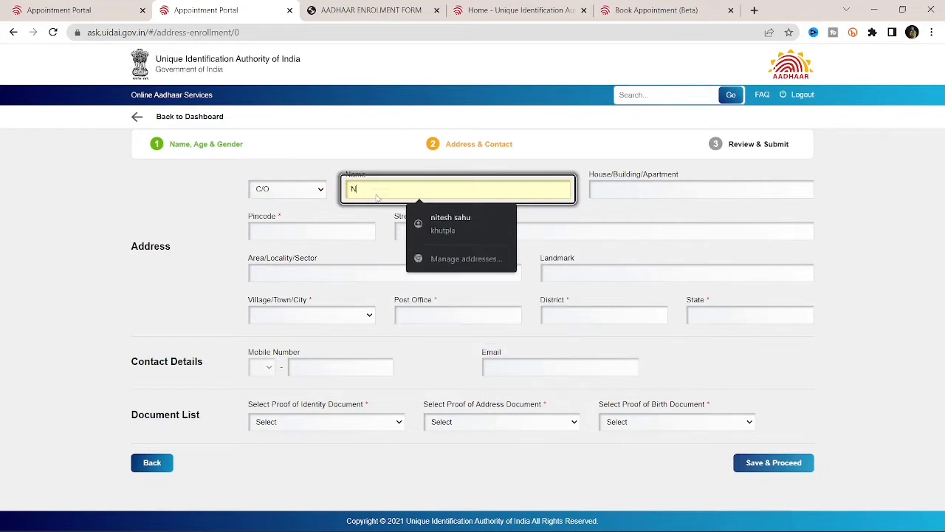
text(ankima)
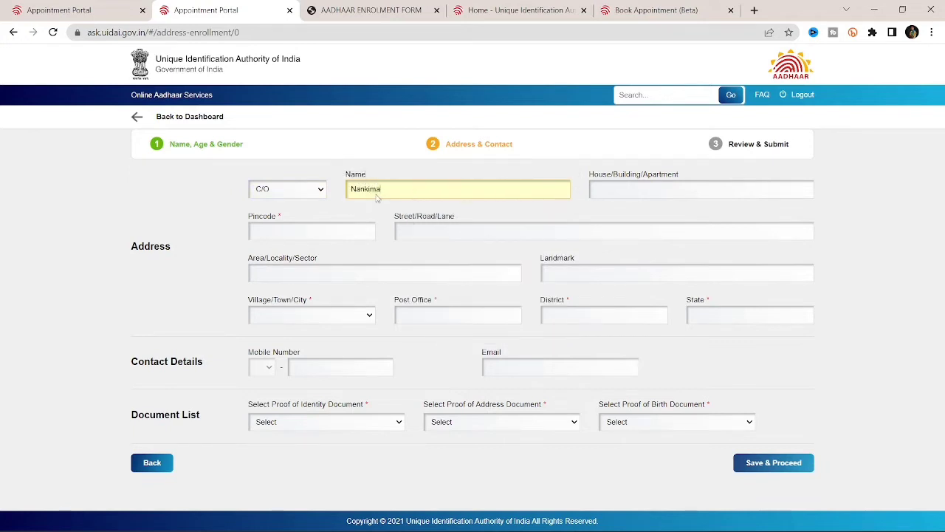
key(BackSpace)
key(BackSpace)
key(BackSpace)
key(BackSpace)
key(BackSpace)
key(BackSpace)
text(Na)
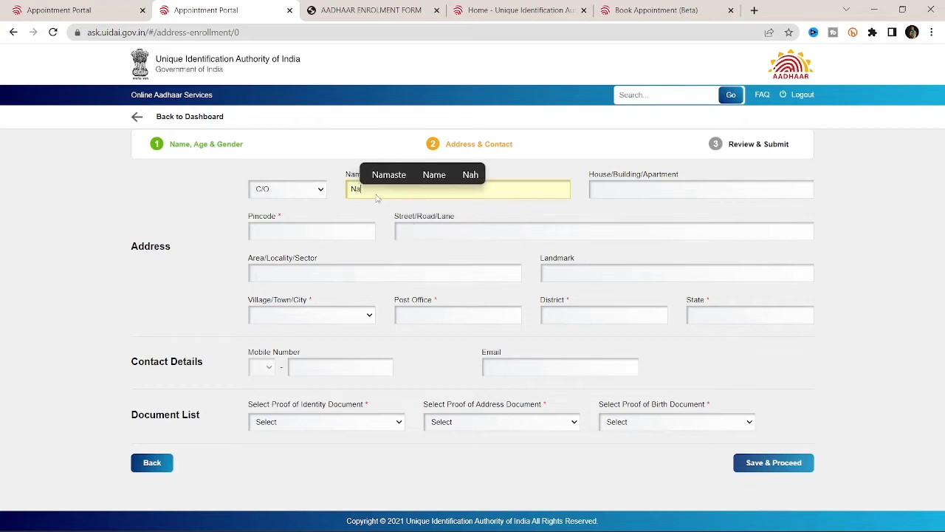
key(BackSpace)
key(BackSpace)
text(KI)
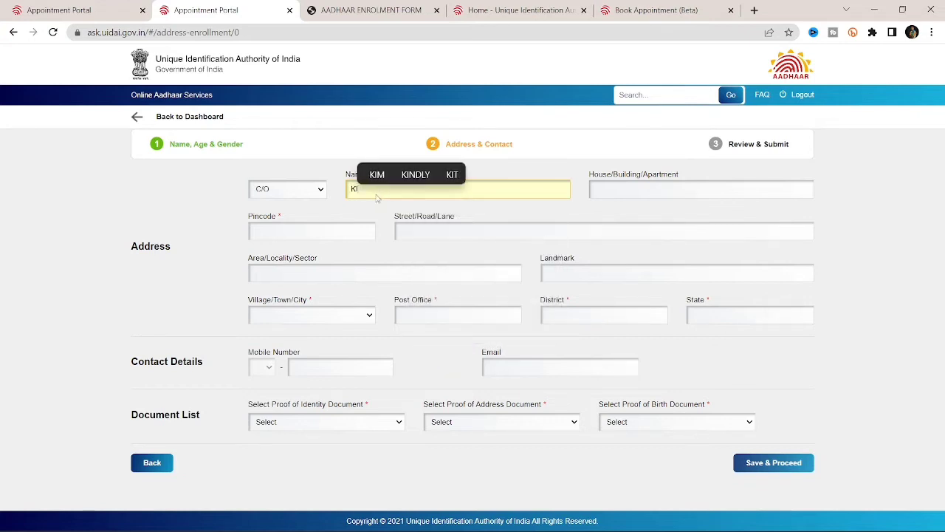
key(BackSpace)
key(BackSpace)
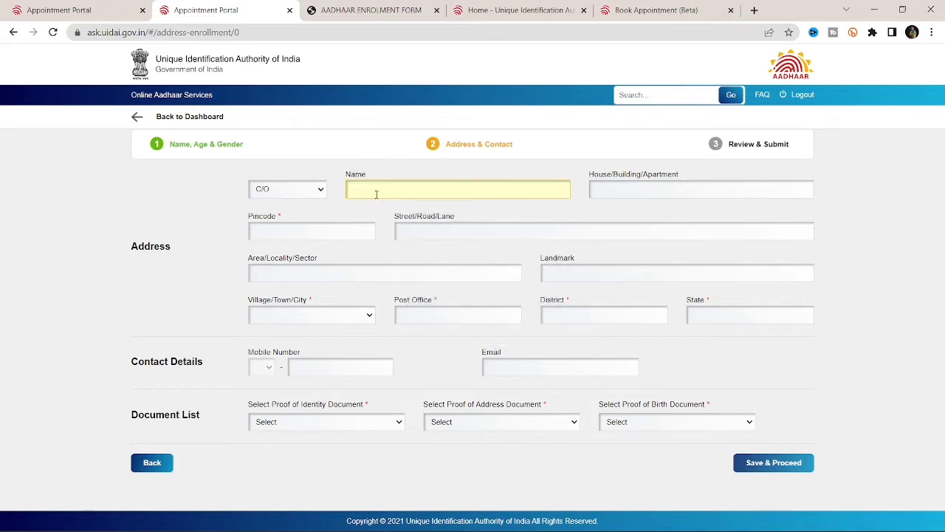
text(Kishan)
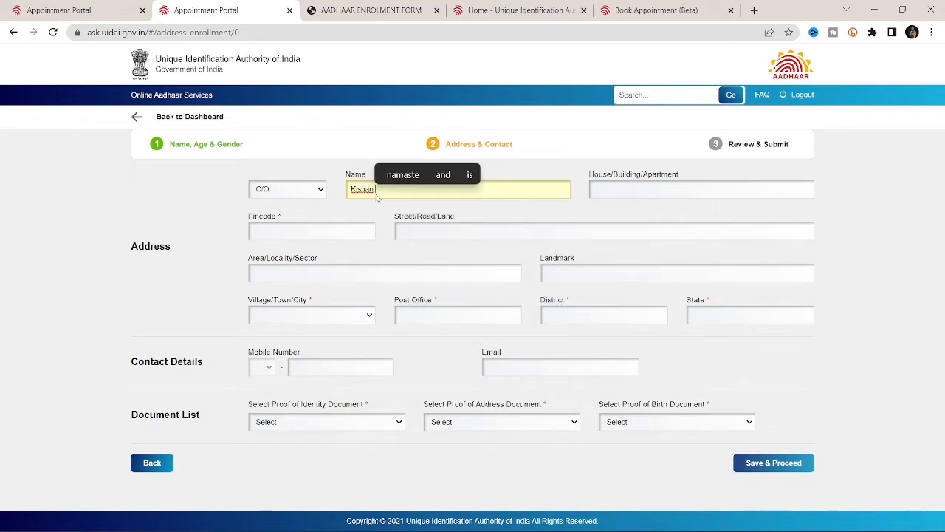
key(BackSpace)
key(BackSpace)
key(BackSpace)
key(BackSpace)
key(BackSpace)
key(BackSpace)
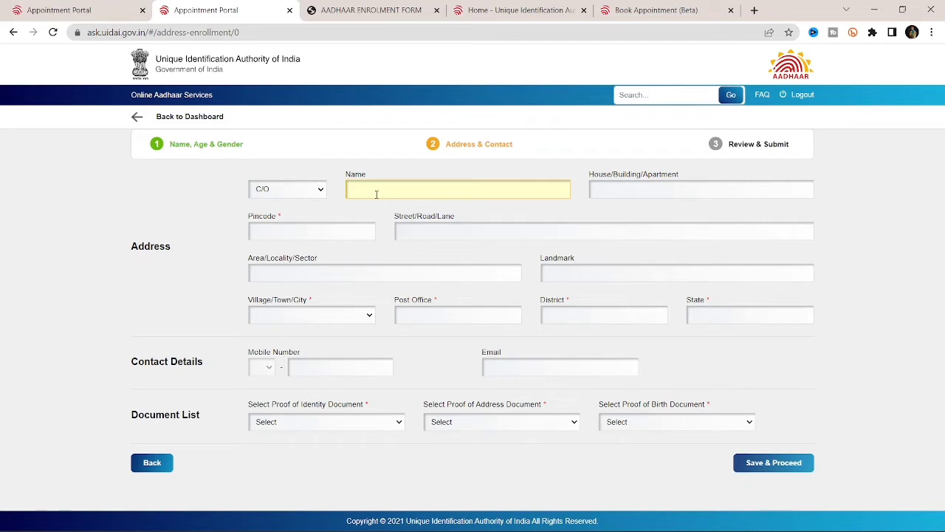
text(K)
key(BackSpace)
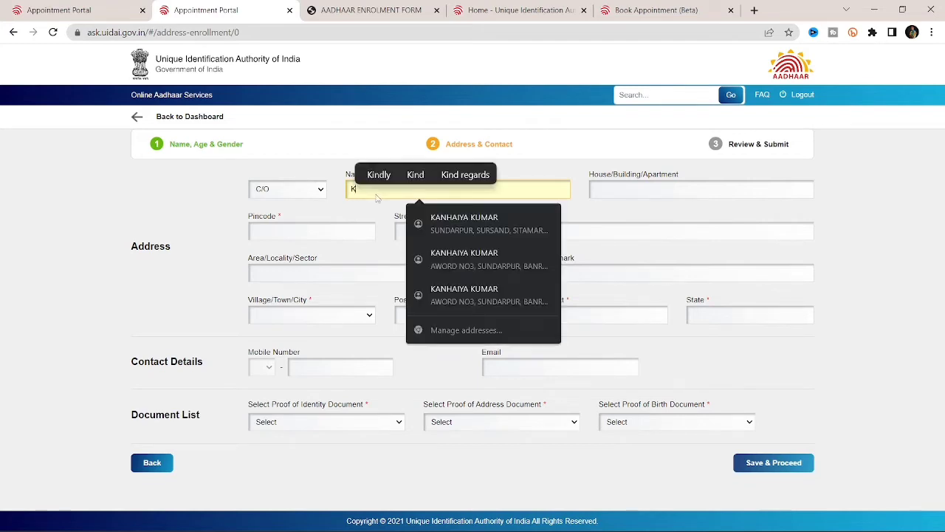
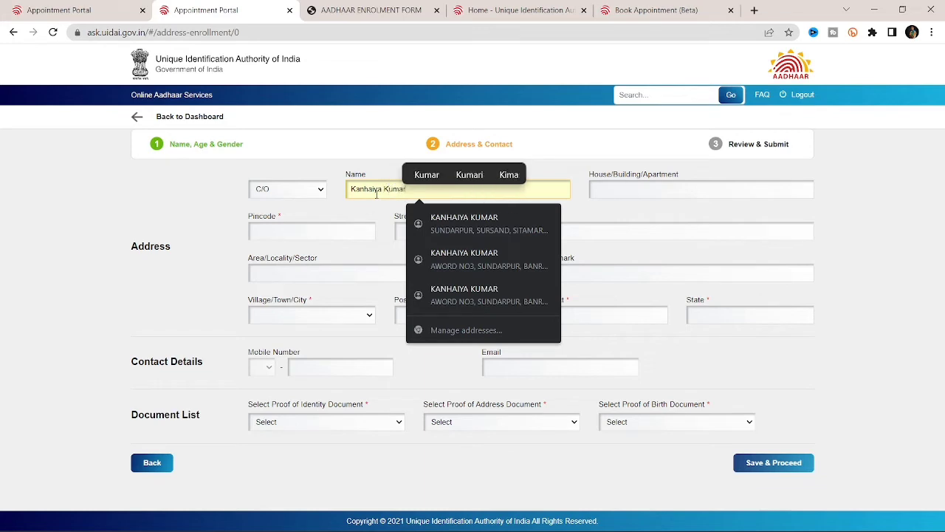
Step: Enter the house/building/apartment number
click(669, 191)
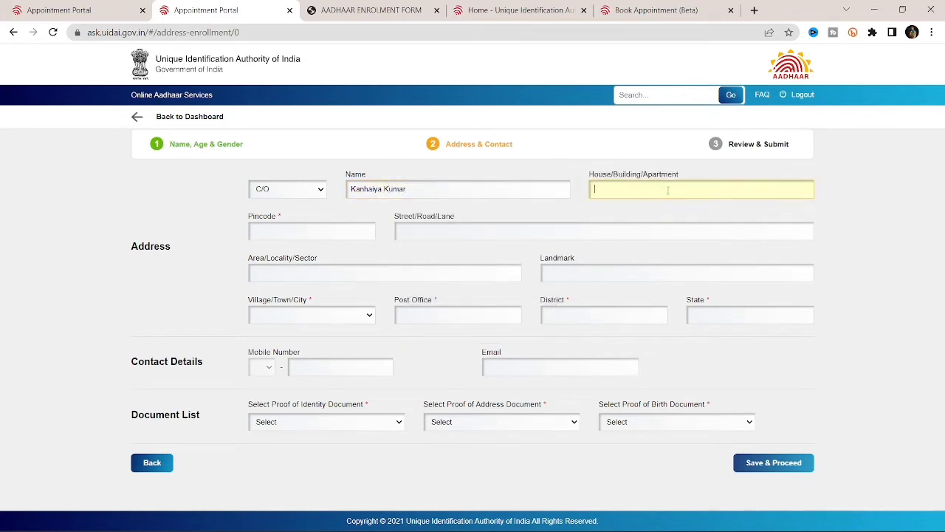
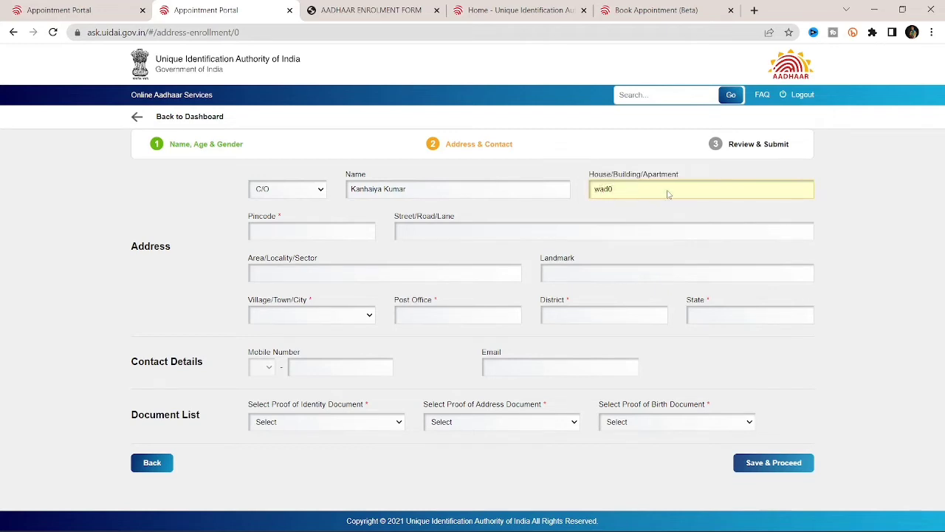
text(02)
Step: Enter the six-digit pincode so village, post office, district and state auto-fill
click(345, 237)
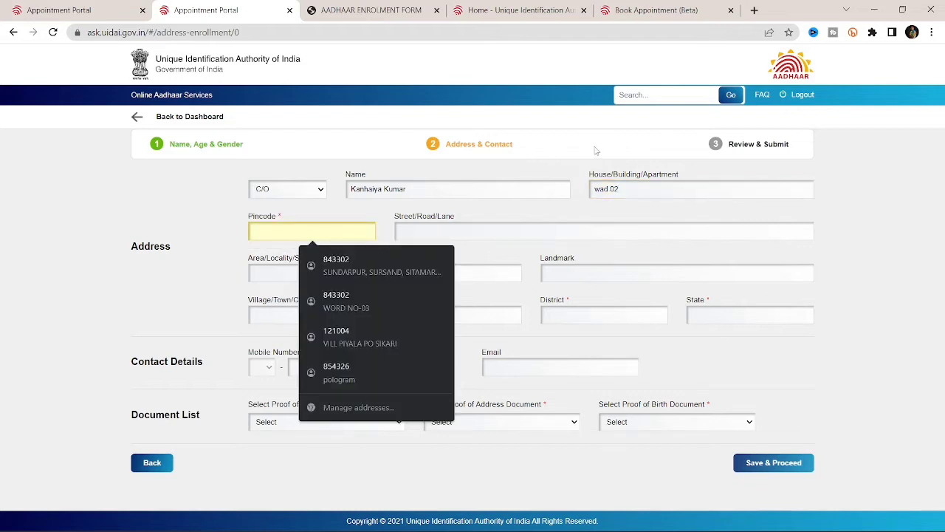
drag(590, 175, 688, 182)
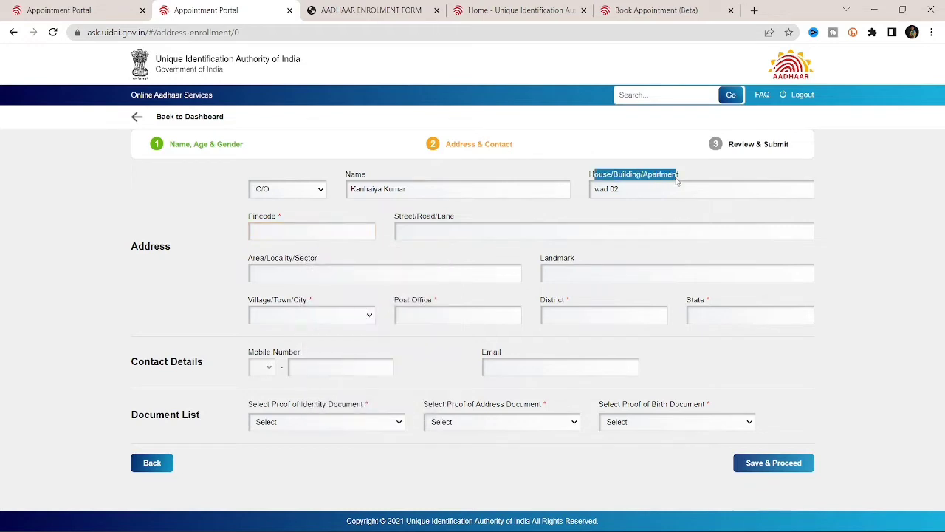
click(282, 233)
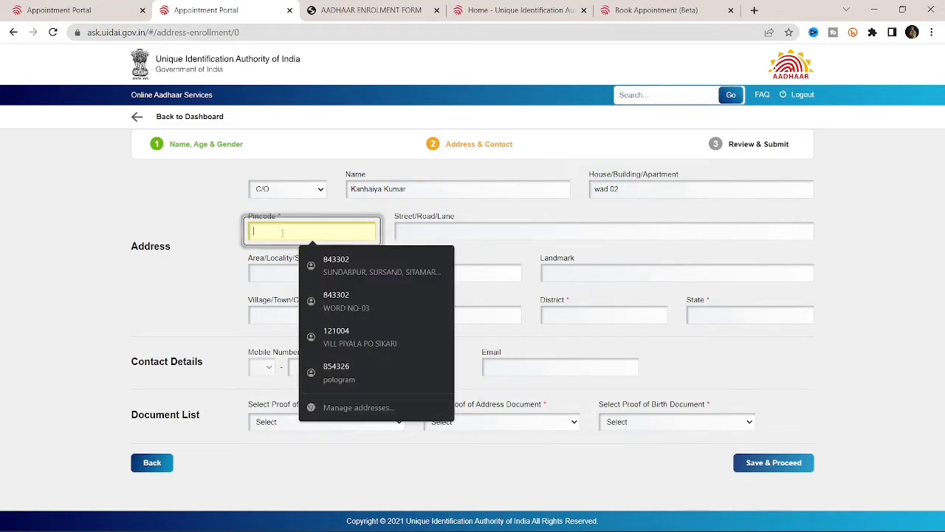
click(153, 207)
click(288, 234)
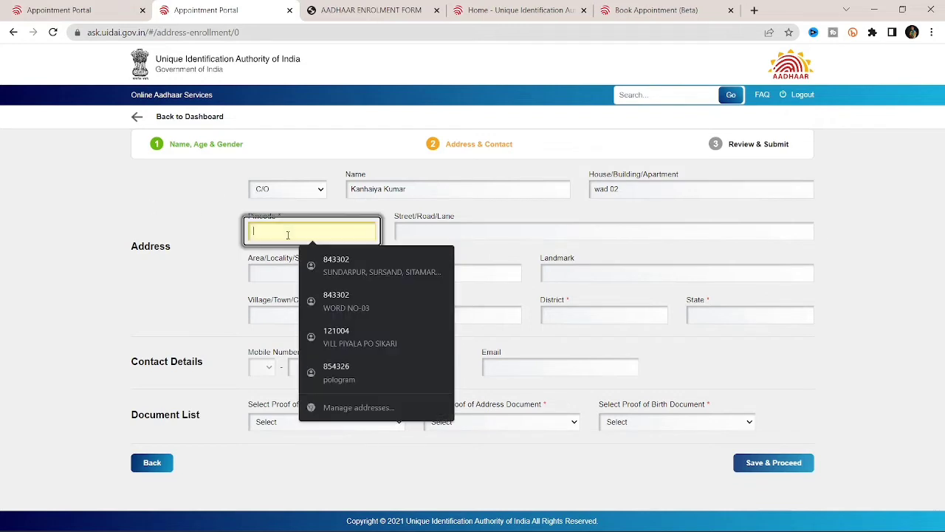
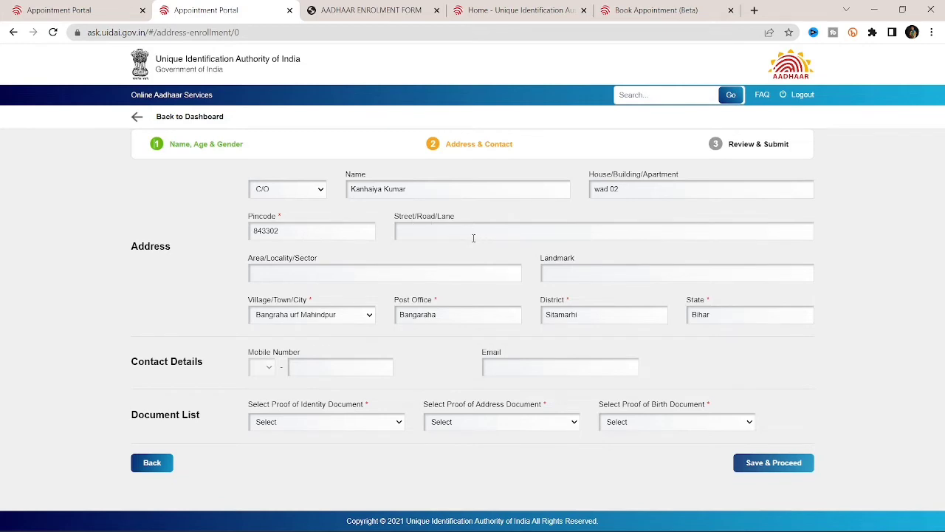
drag(247, 298, 322, 305)
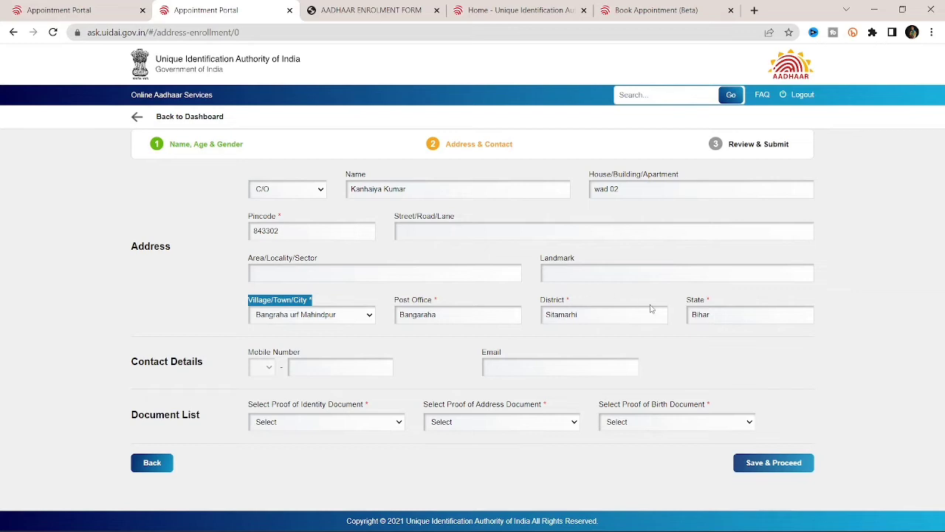
click(354, 323)
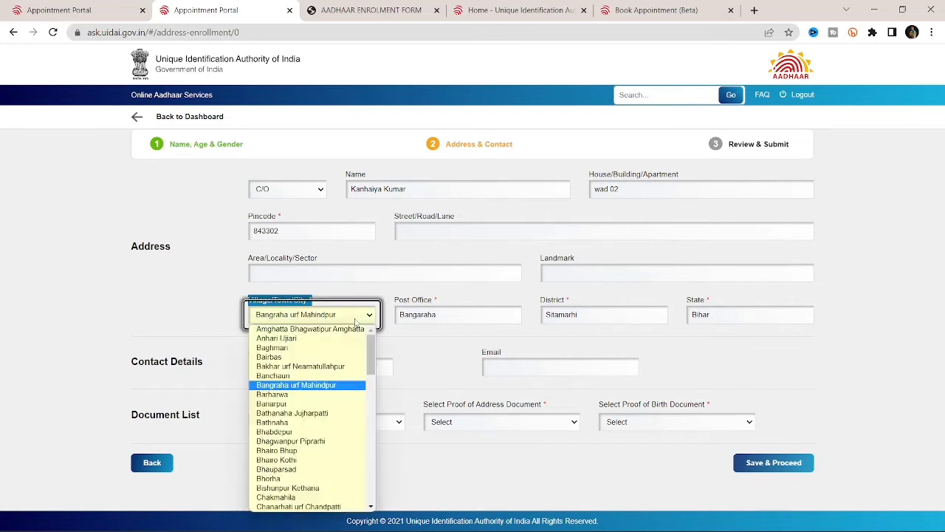
scroll(272, 435, down, 5)
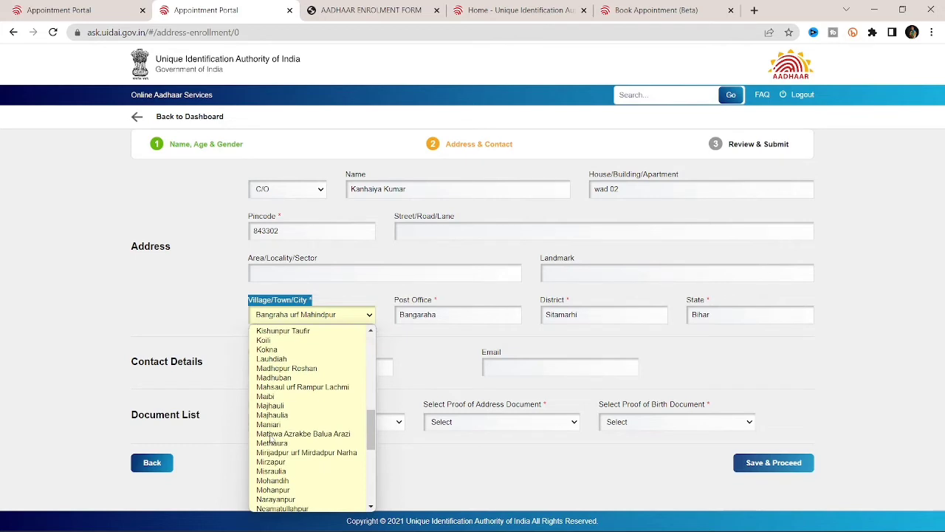
scroll(272, 442, down, 3)
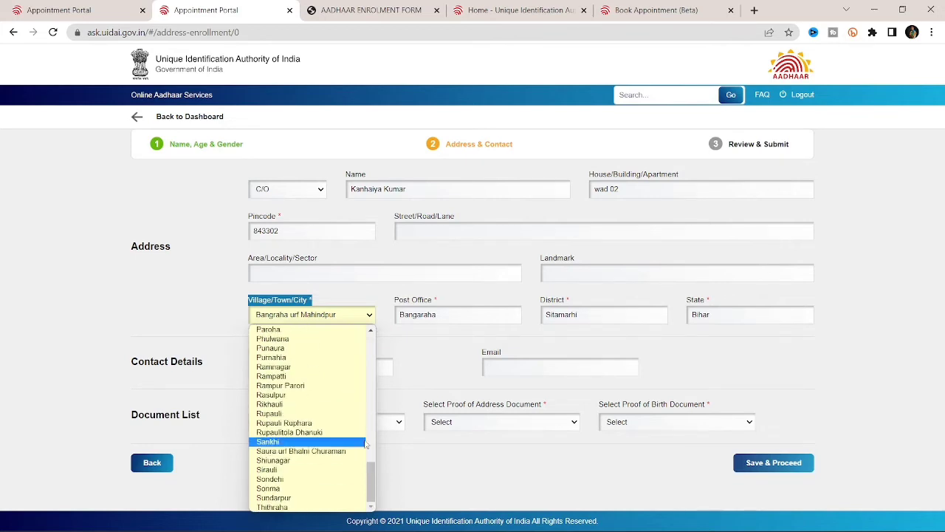
scroll(295, 403, up, 10)
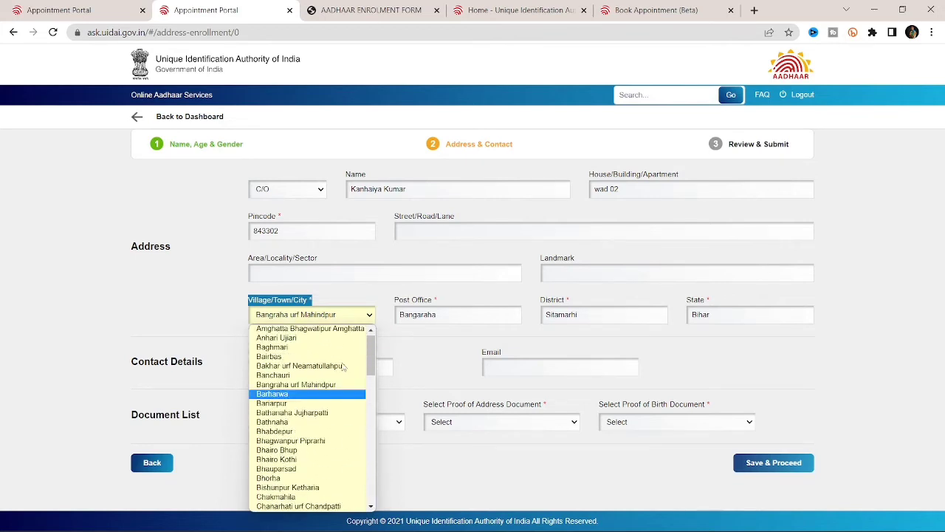
click(359, 299)
click(425, 231)
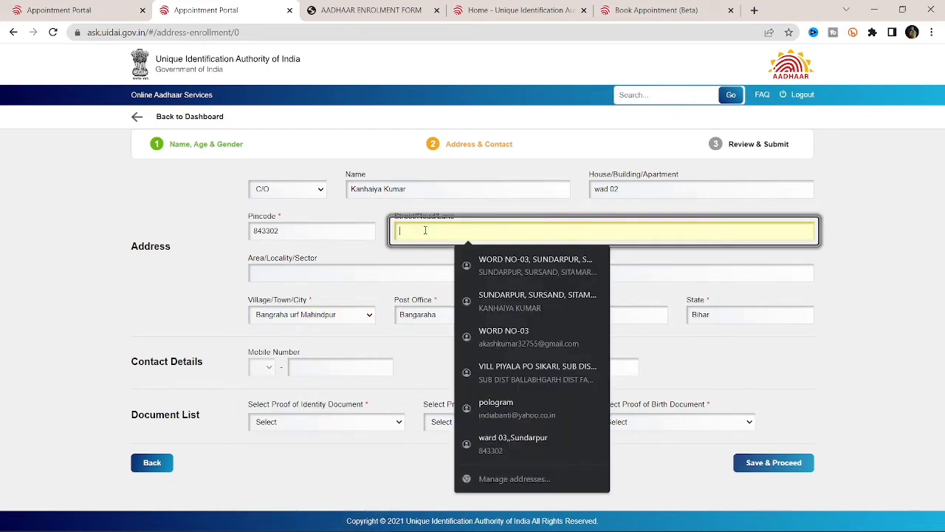
click(674, 219)
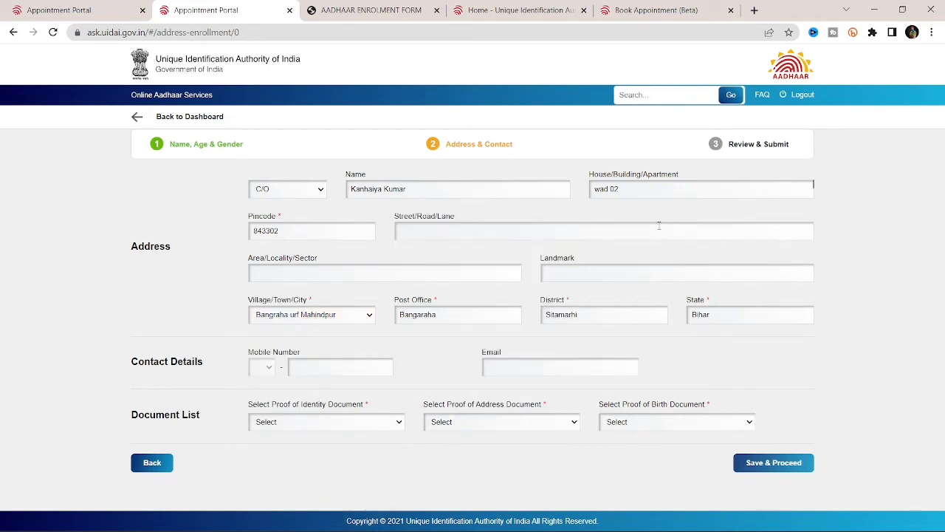
Step: Fill in the Street/Road/Lane and Area/Locality/Sector fields of the address
click(660, 225)
click(337, 268)
click(600, 273)
key(Escape)
Step: Enter a nearby landmark and dismiss the autofill on the mobile number field
click(723, 274)
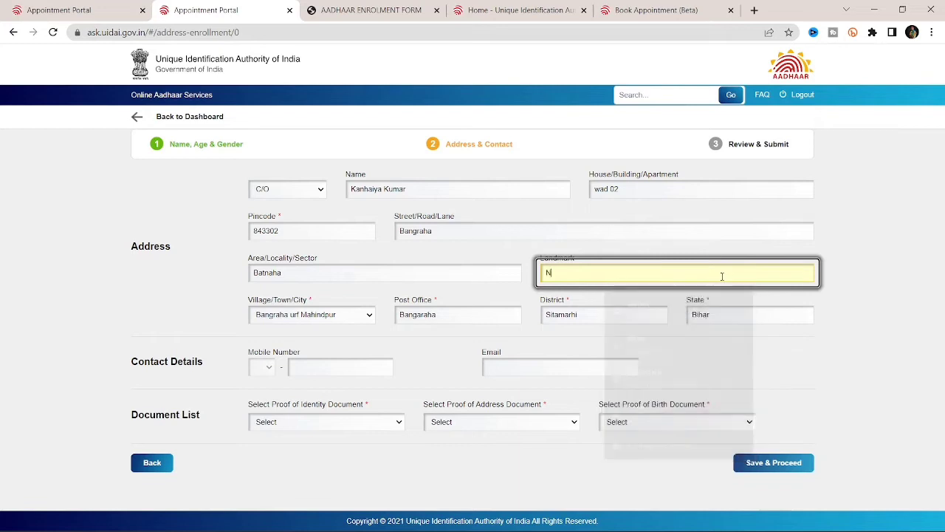
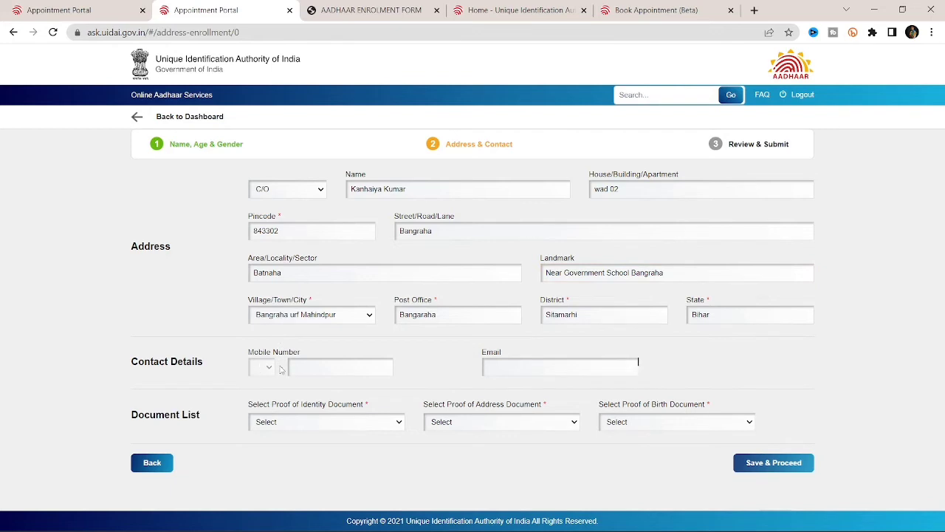
click(323, 368)
click(455, 377)
Step: Select PAN Card as proof of identity and Ration Card as proof of address
drag(131, 416, 218, 416)
click(386, 422)
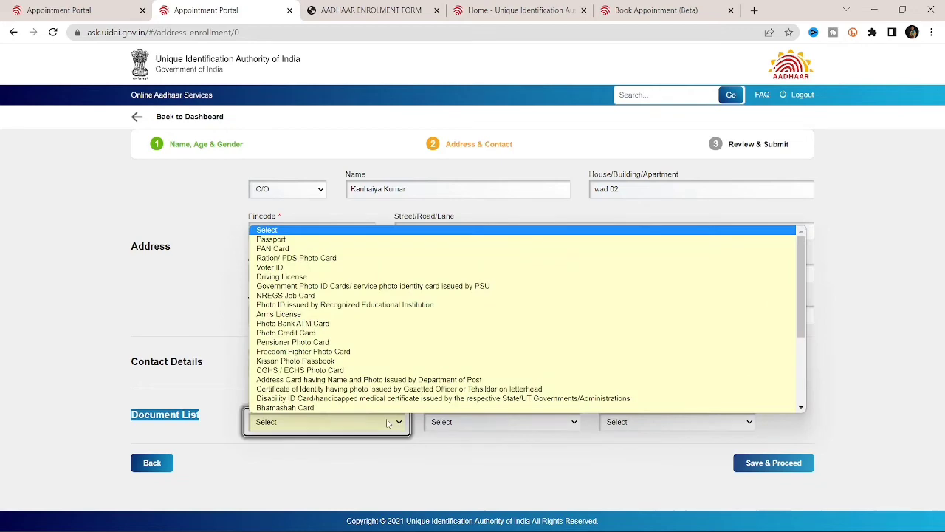
scroll(403, 345, down, 1)
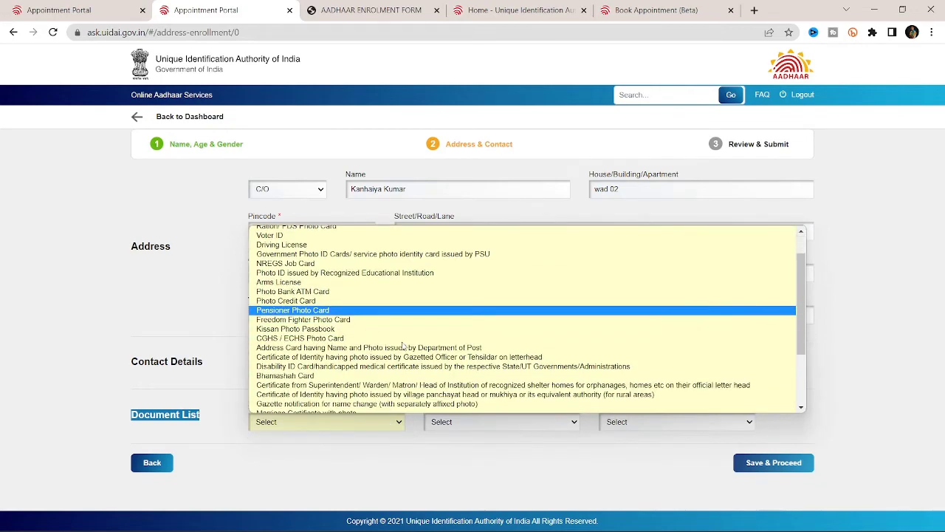
scroll(403, 345, up, 1)
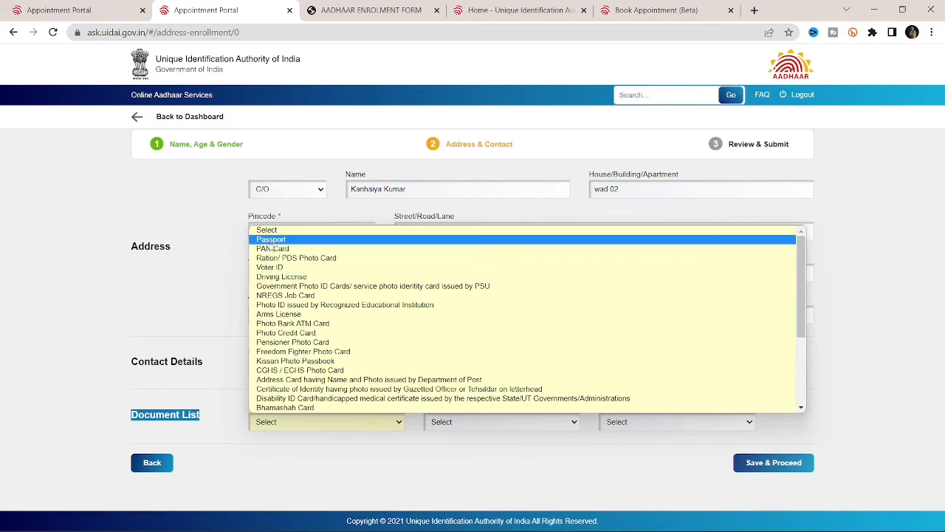
click(272, 250)
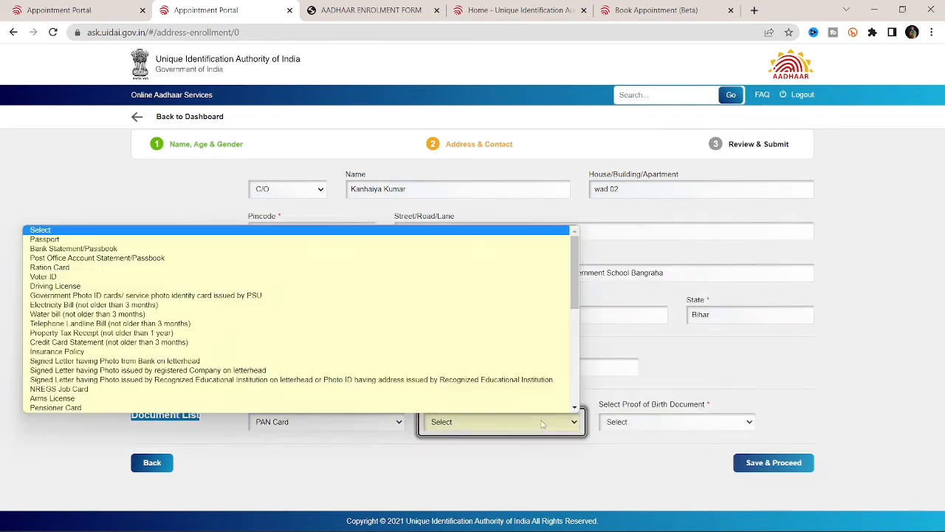
click(543, 423)
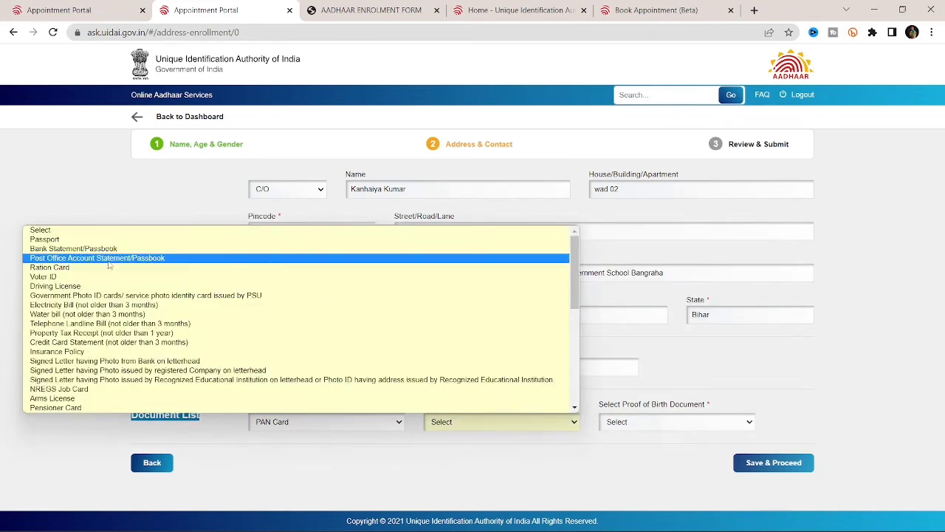
click(48, 267)
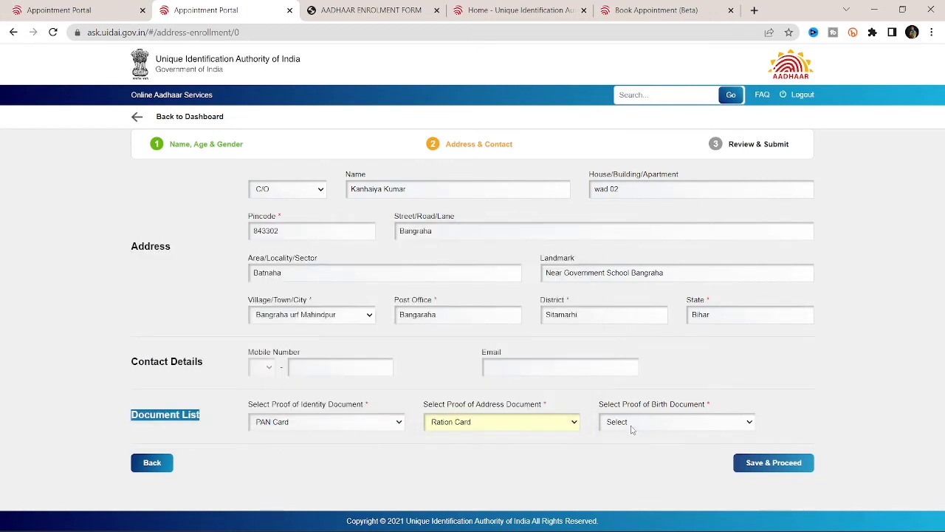
Step: Set proof of birth to the Group A Gazetted Officer's date-of-birth certificate
click(678, 421)
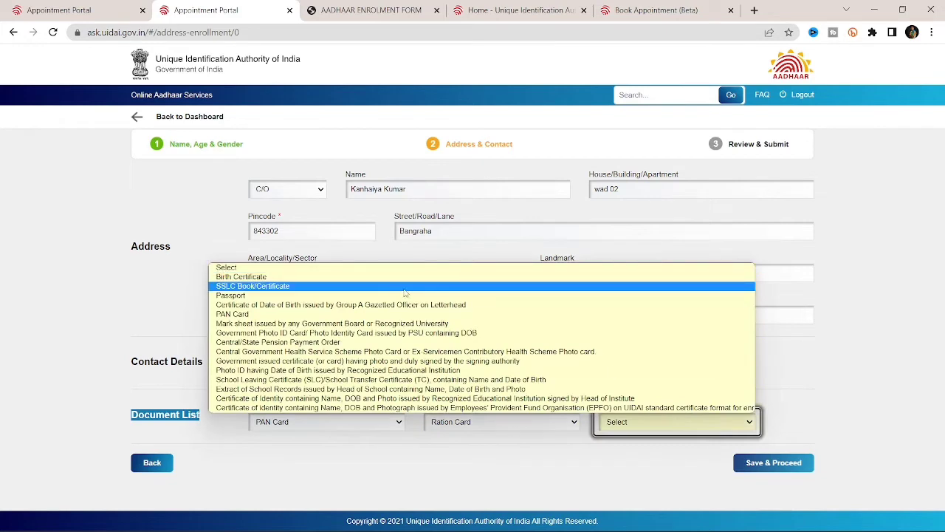
click(250, 278)
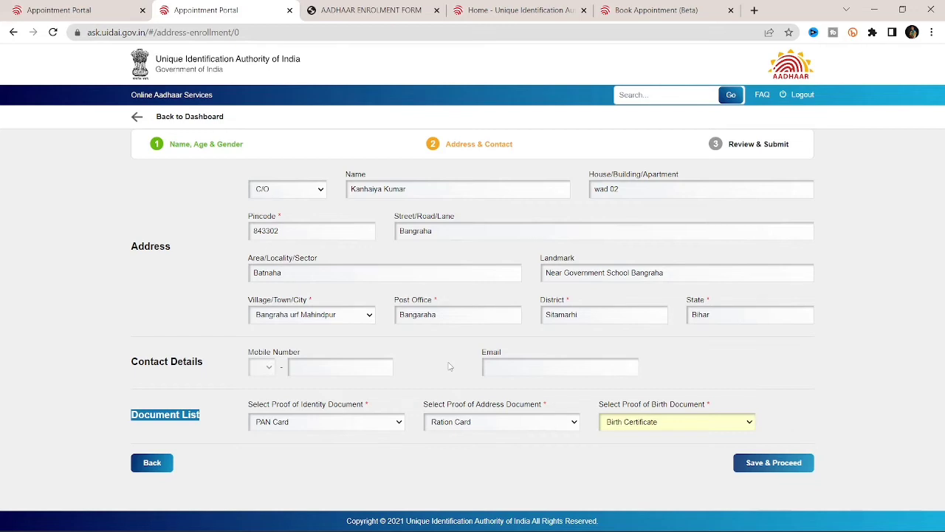
click(449, 366)
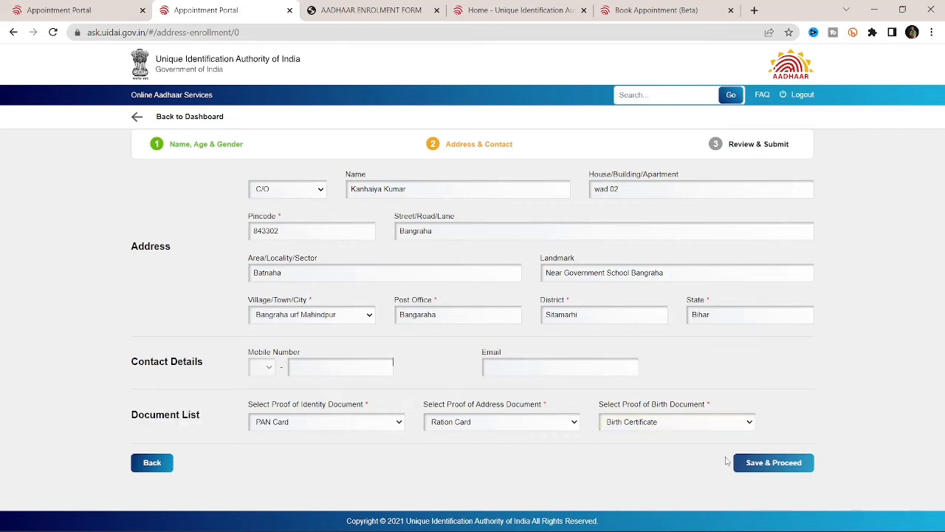
click(723, 419)
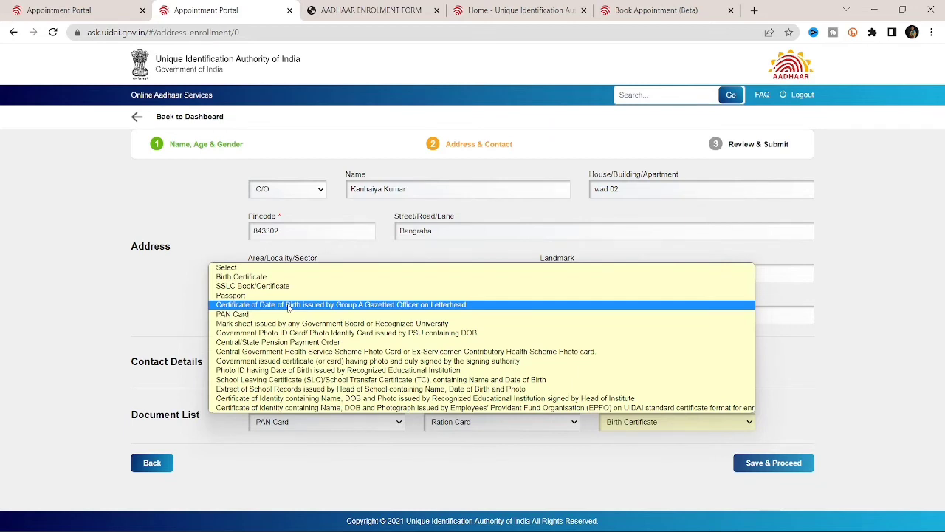
click(289, 305)
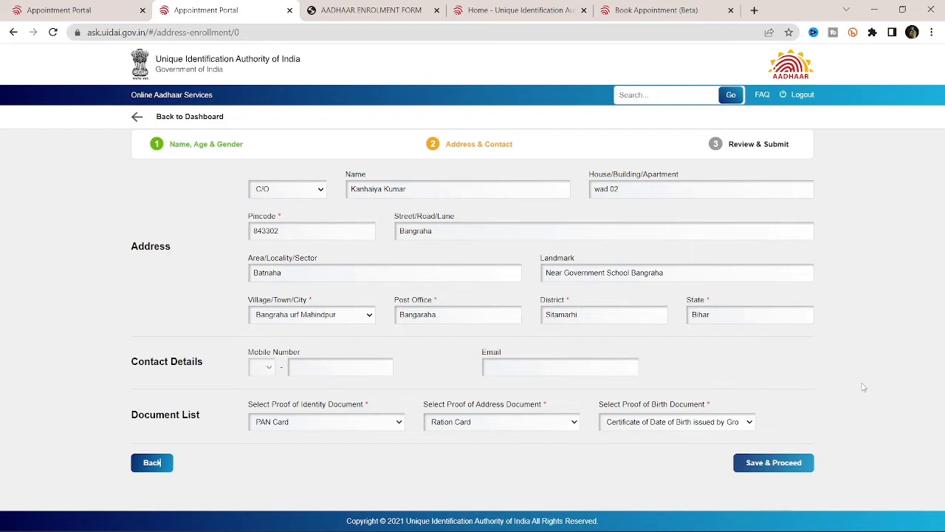
Step: Save the address details, generate the UIDAI template, and save the certificate PDF to Downloads
click(764, 466)
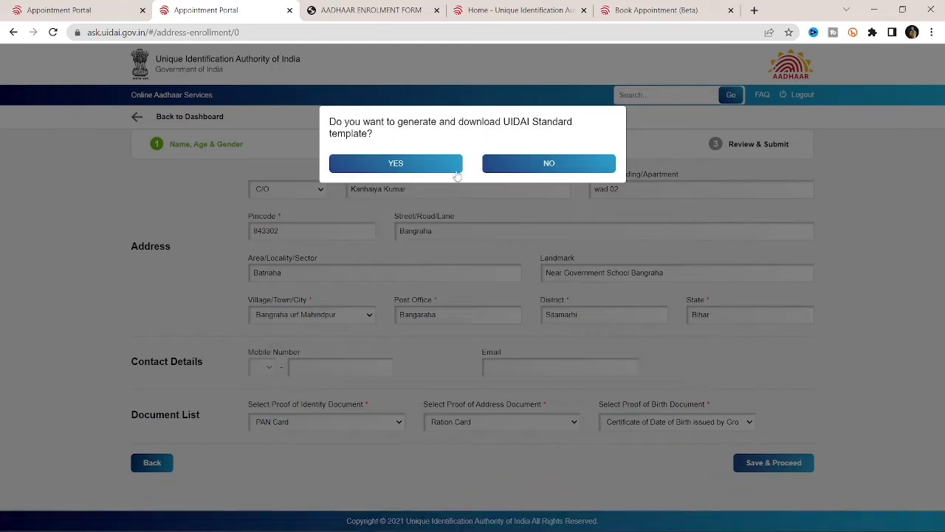
click(425, 161)
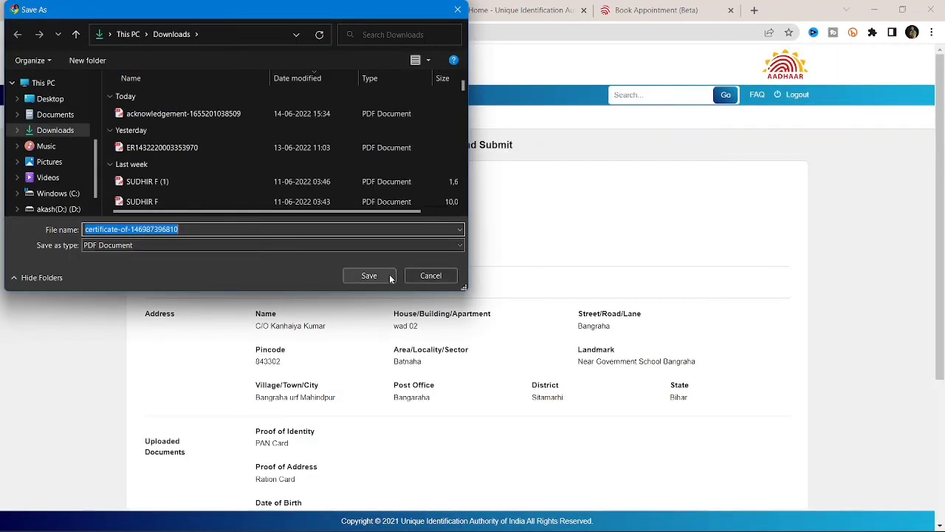
click(390, 278)
scroll(539, 337, down, 1)
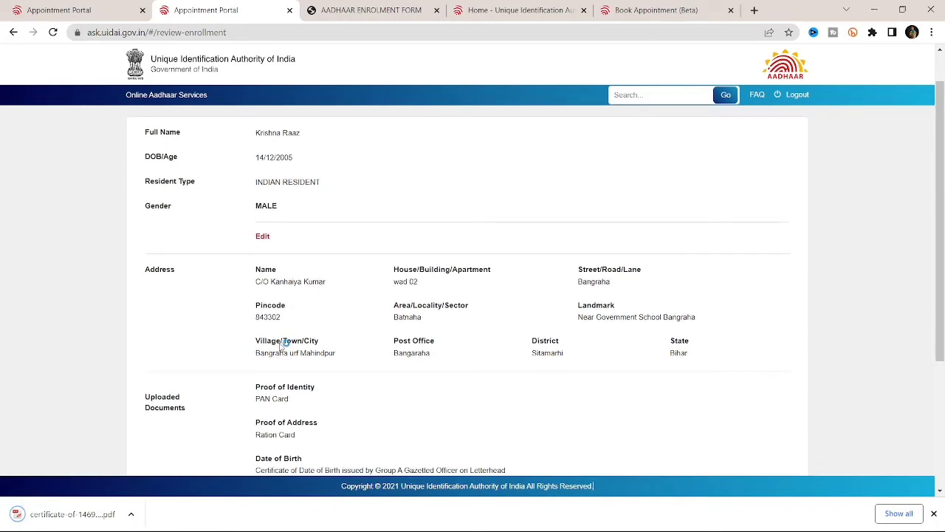
Step: Review the application details and tick the Aadhaar Act Section 3(2) disclosure checkbox
scroll(281, 347, down, 2)
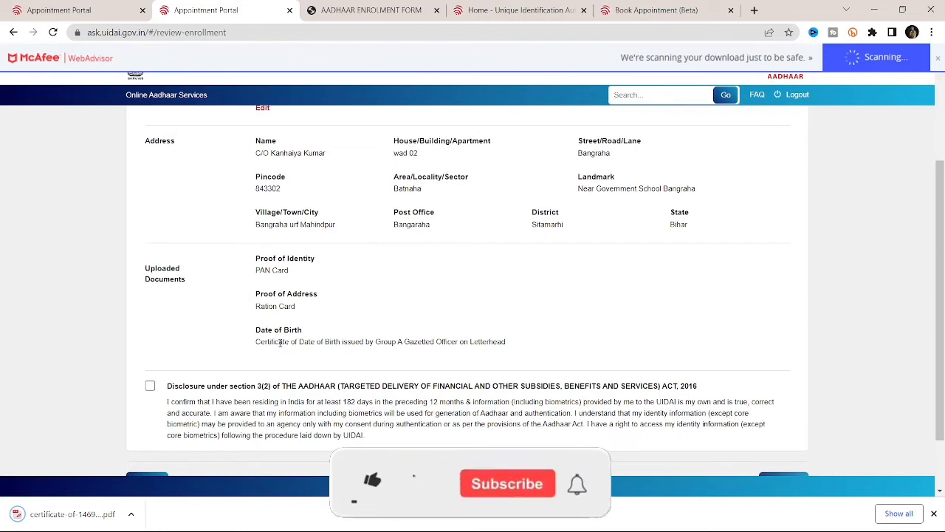
scroll(280, 343, down, 1)
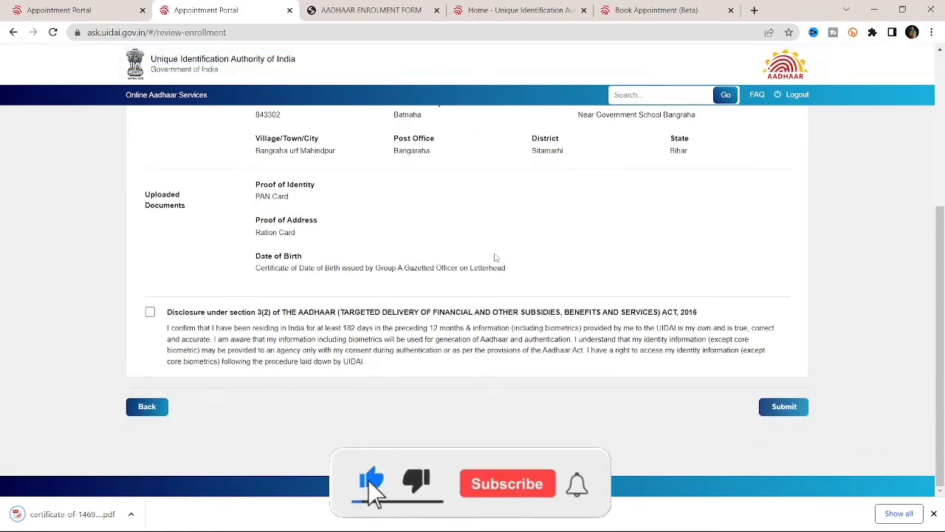
scroll(495, 257, up, 3)
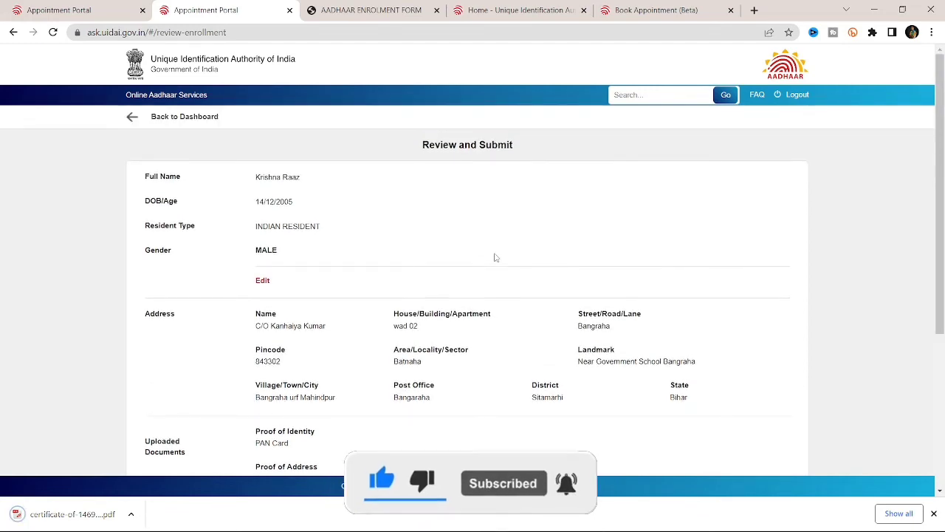
scroll(495, 257, down, 3)
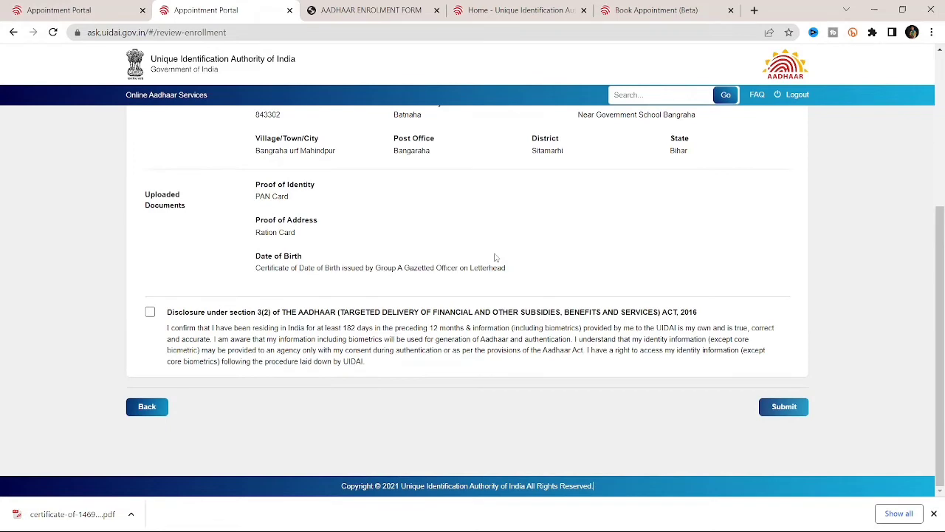
scroll(496, 257, up, 3)
scroll(339, 351, down, 3)
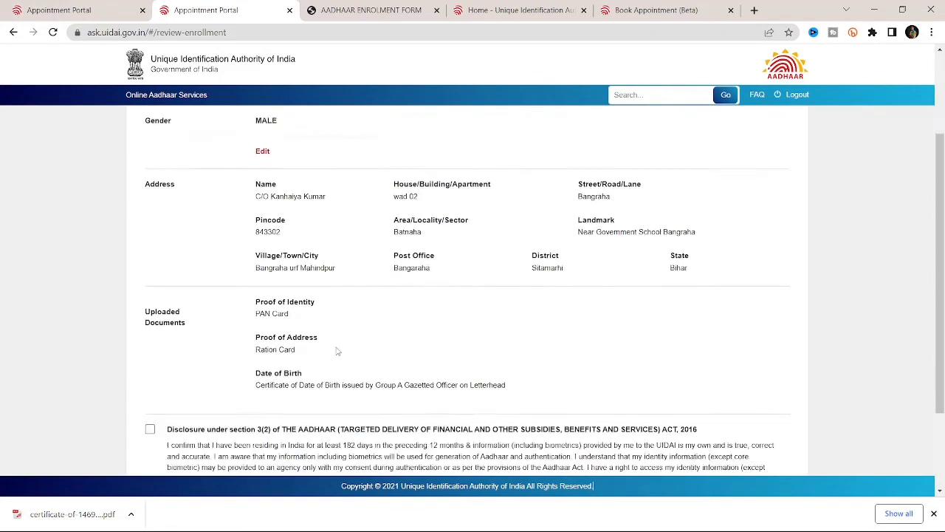
click(150, 313)
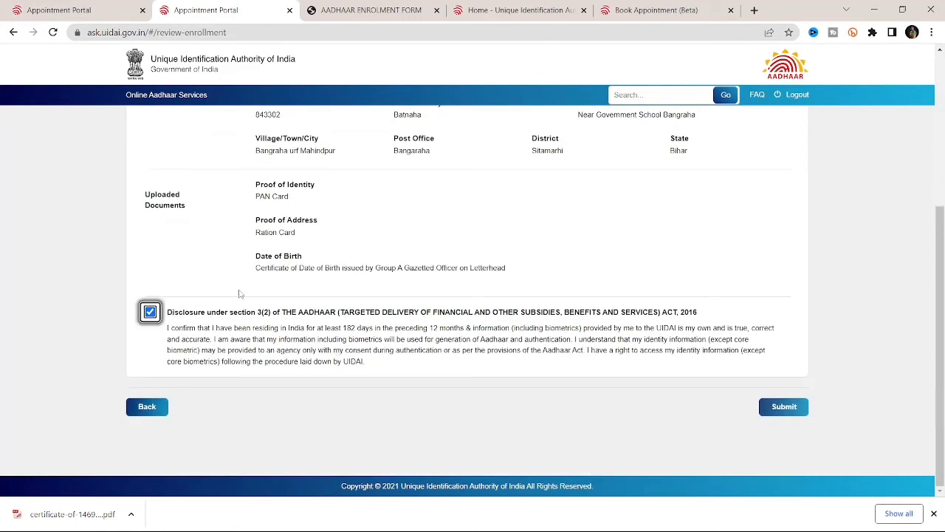
Step: Submit the completed enrolment application
scroll(454, 241, up, 3)
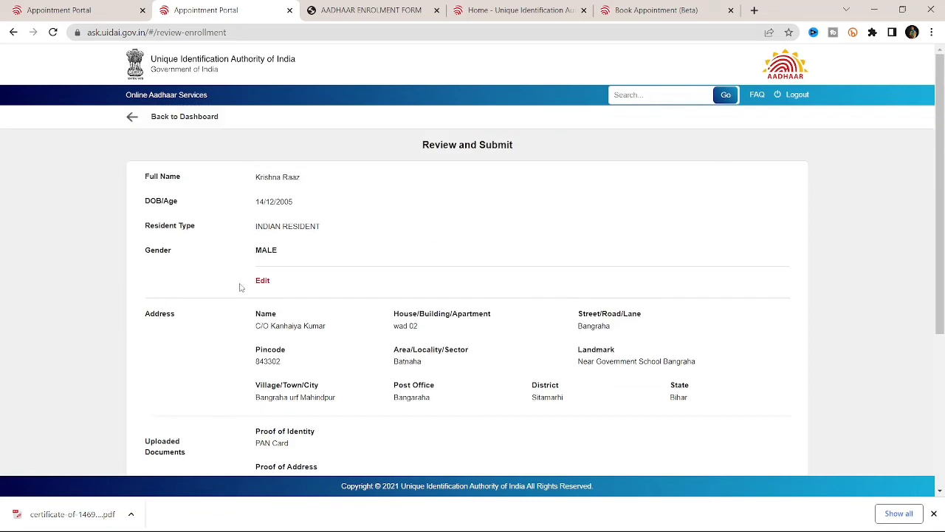
scroll(468, 353, down, 3)
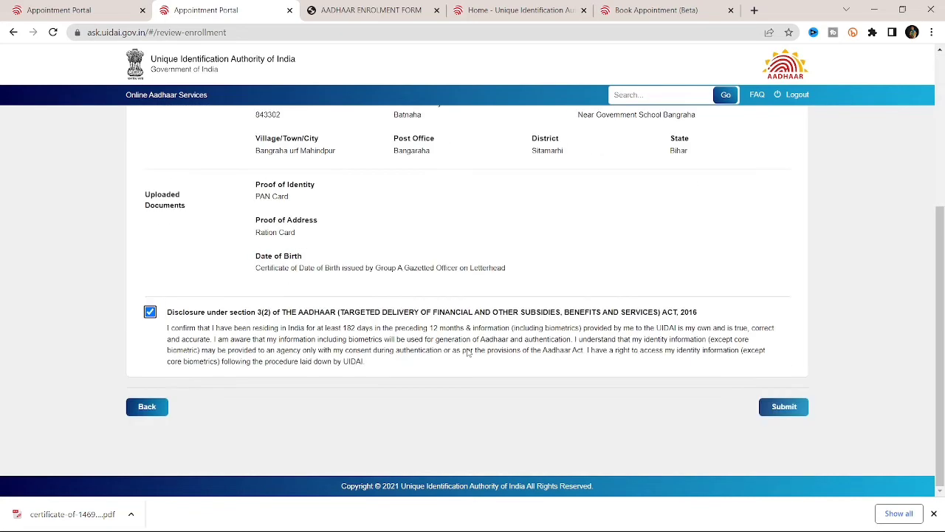
click(801, 407)
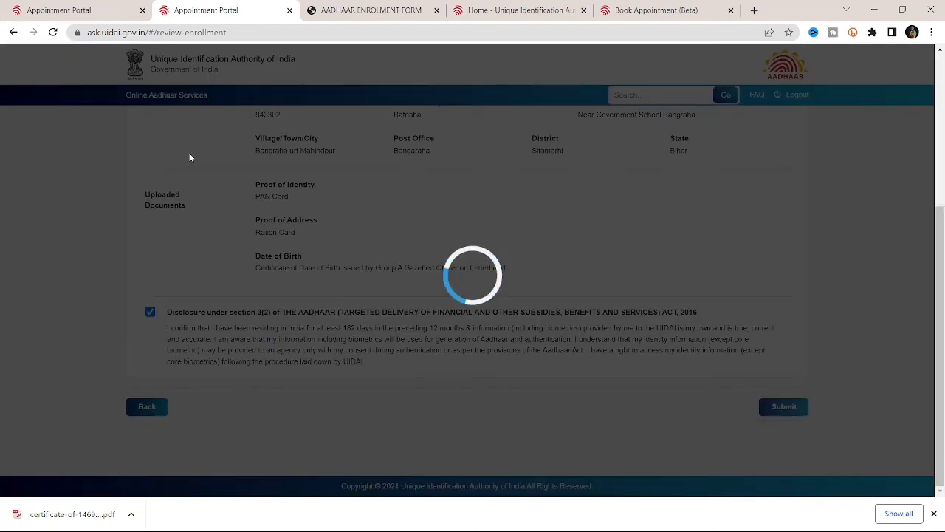
Step: Check the filled enrolment certificate PDF, then return to the Appointment Portal's application-created page
scroll(487, 199, down, 2)
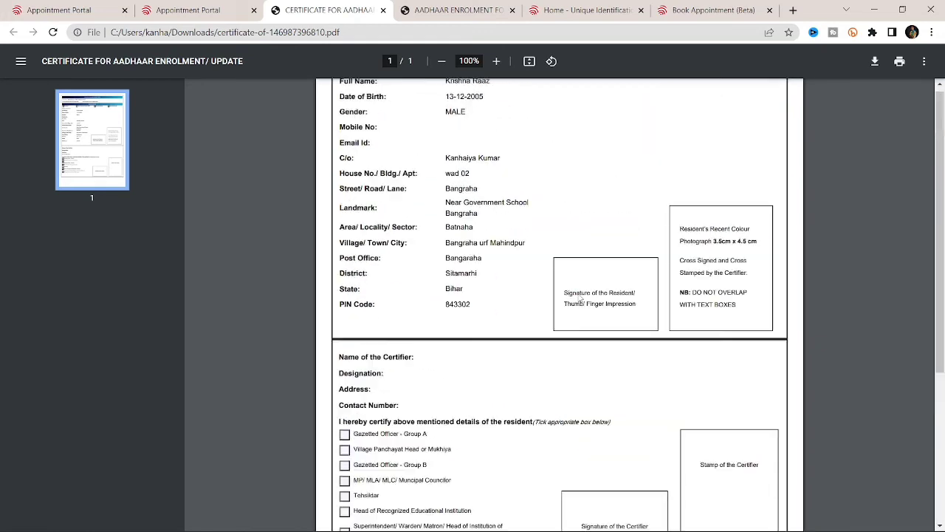
scroll(459, 212, up, 2)
scroll(542, 358, down, 5)
scroll(540, 359, up, 1)
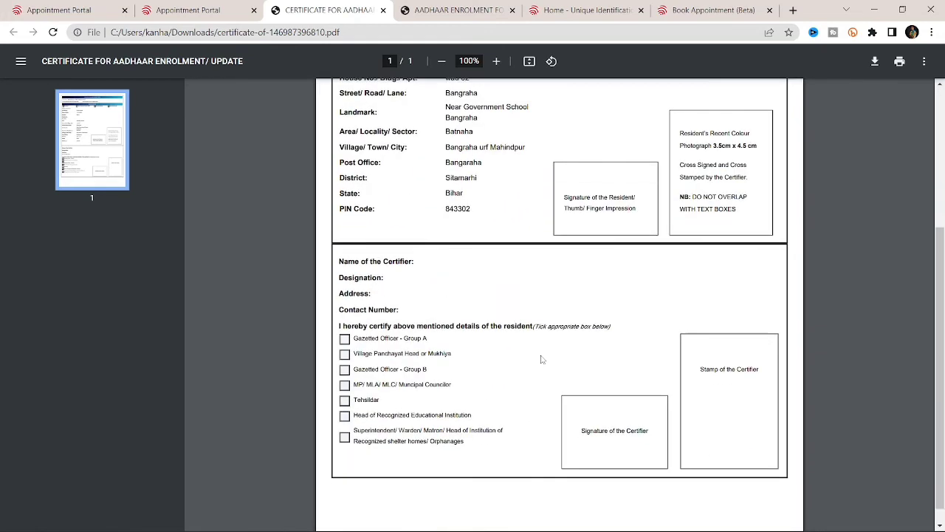
scroll(520, 216, up, 1)
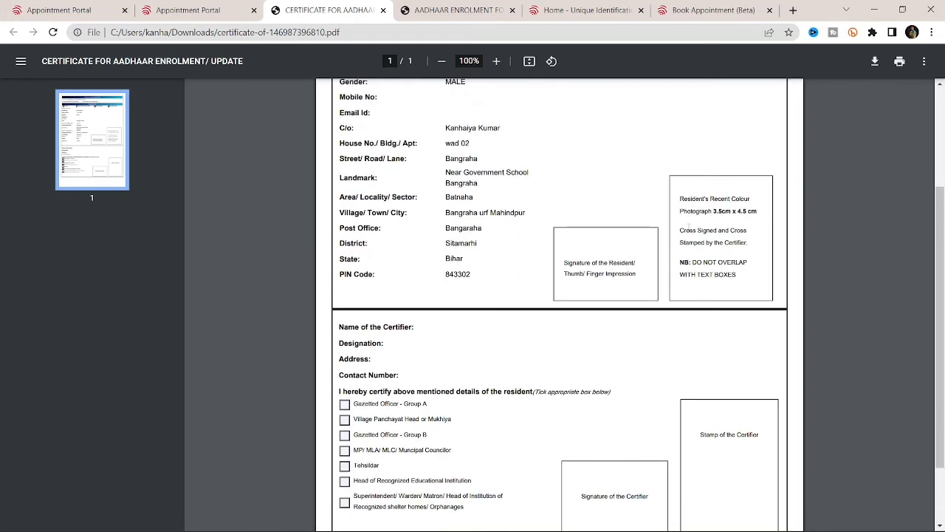
scroll(688, 227, up, 3)
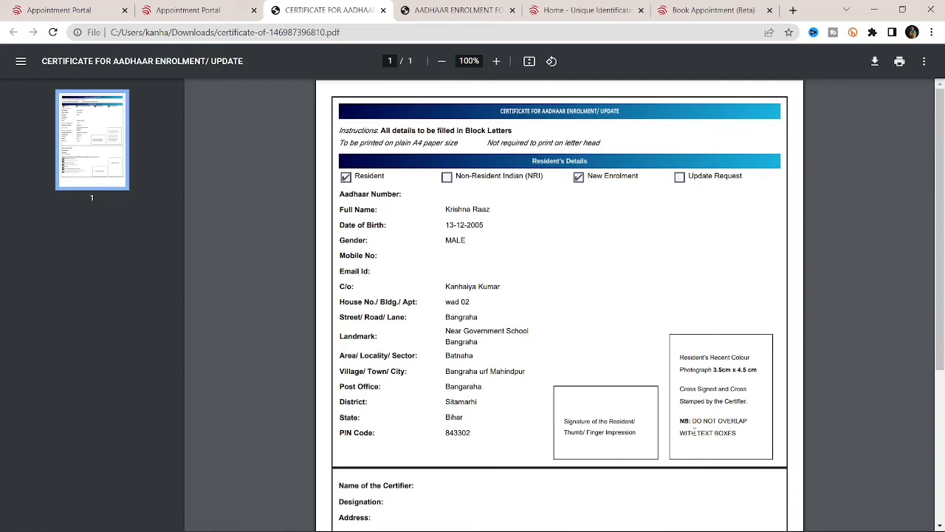
scroll(582, 282, down, 2)
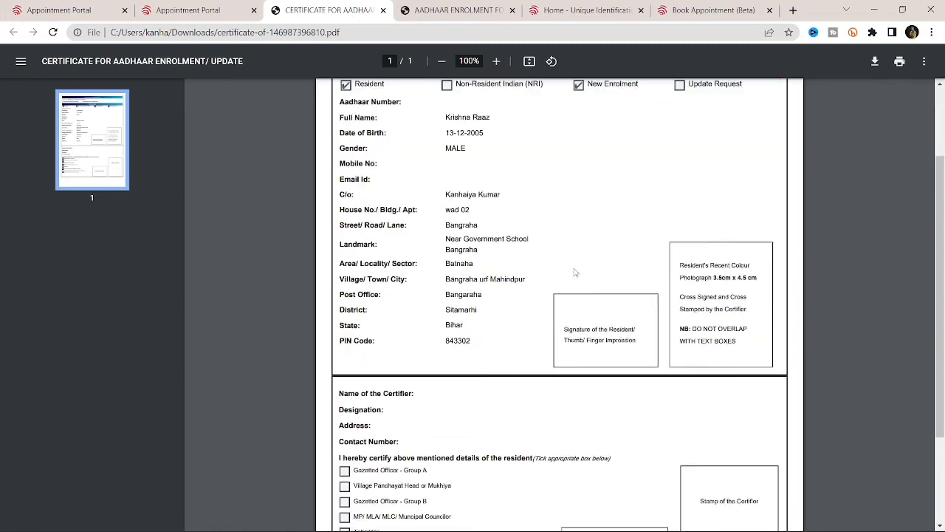
scroll(575, 271, up, 2)
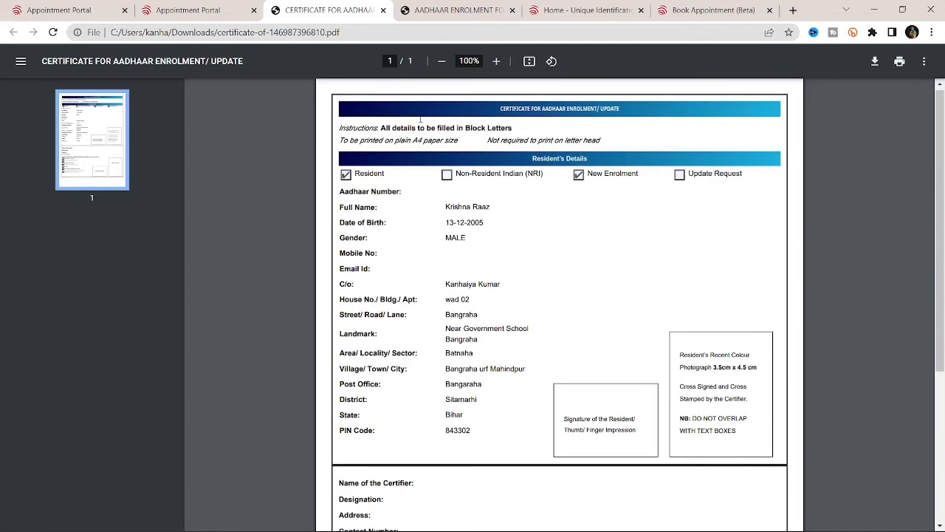
click(184, 6)
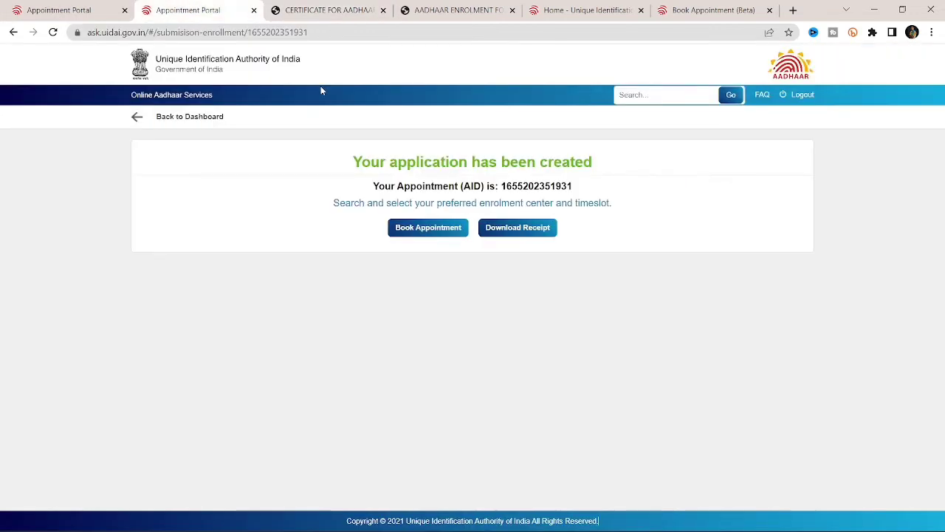
Step: Download the application's acknowledgement receipt and save it as a PDF in Downloads
drag(361, 162, 549, 161)
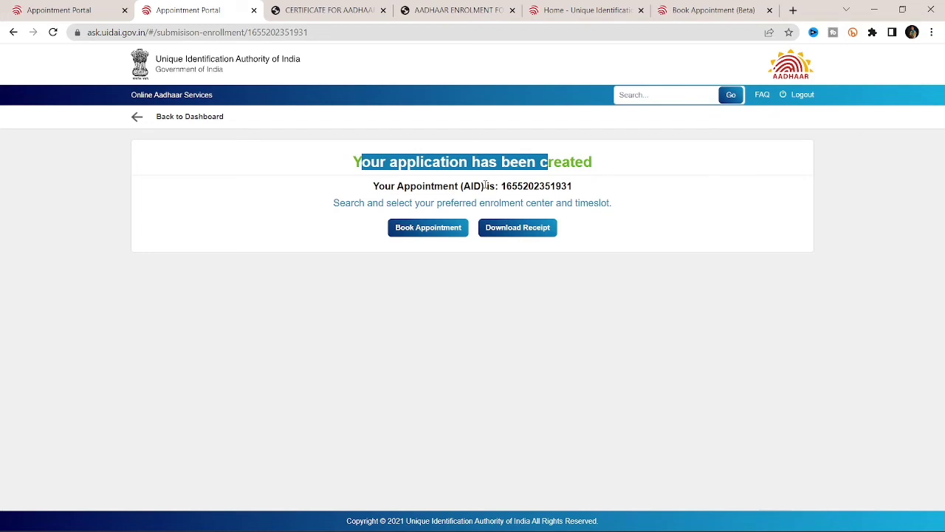
click(539, 230)
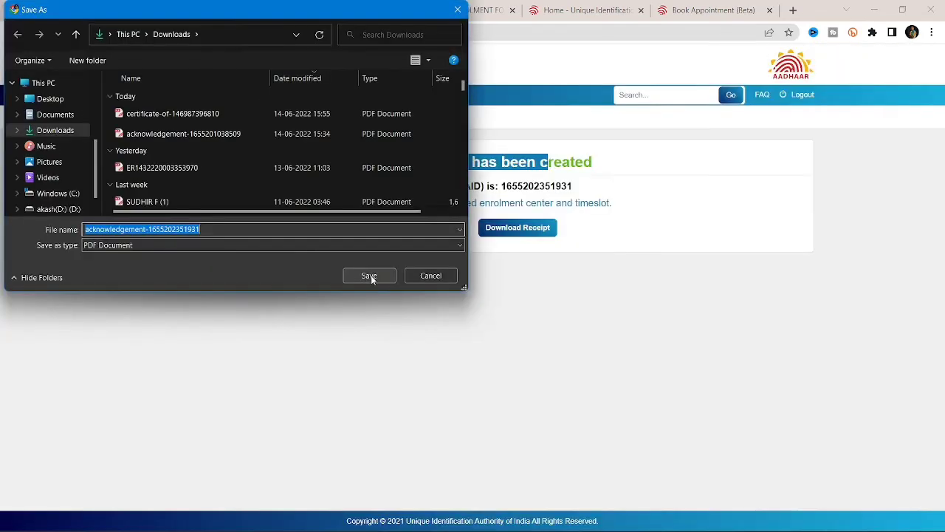
click(372, 276)
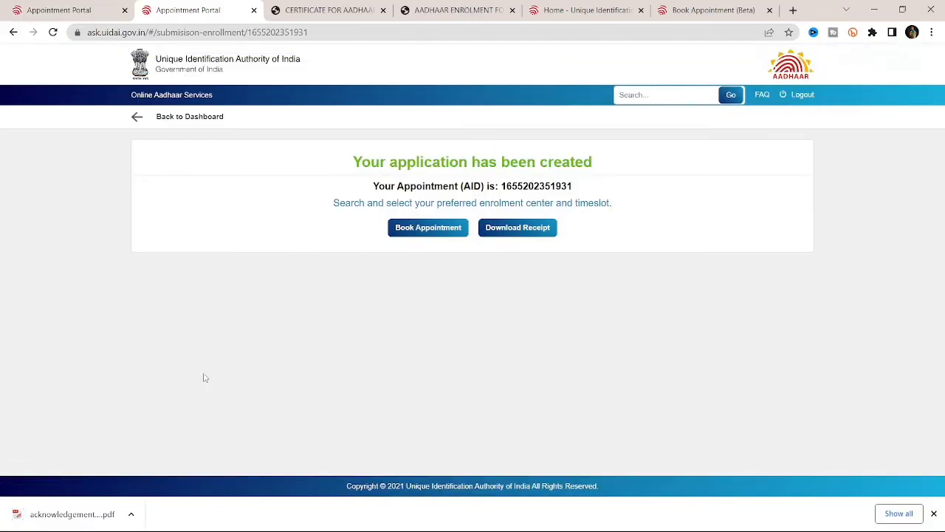
click(130, 514)
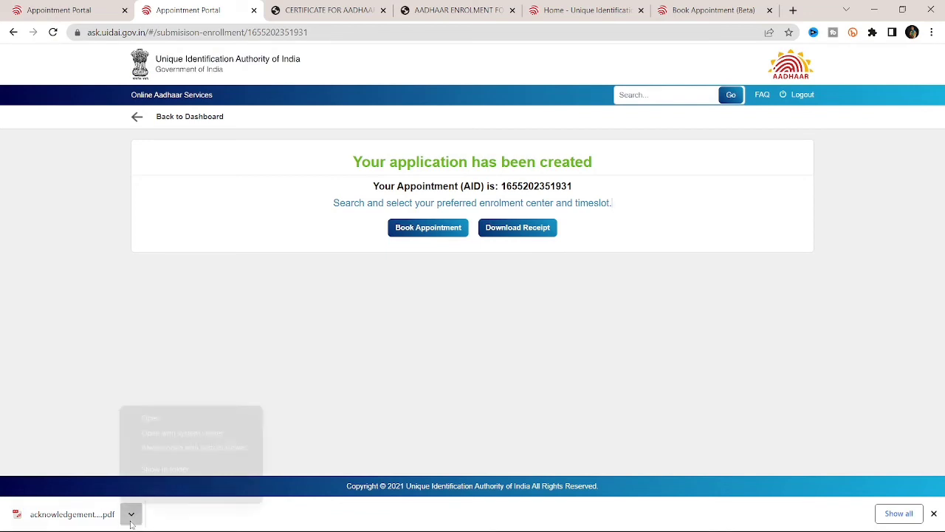
Step: Open the downloaded 4-page Aadhaar Enrolment Form receipt, skim it, and go back to the portal
click(150, 418)
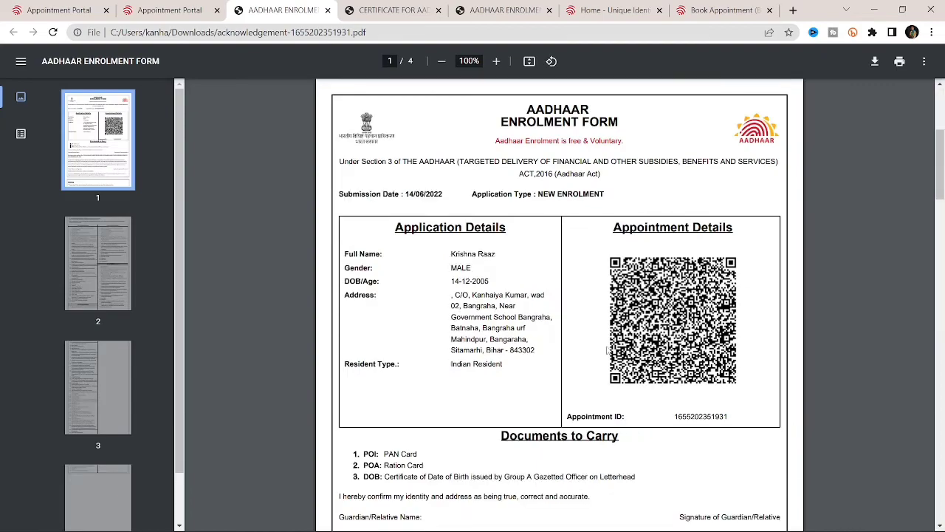
scroll(415, 342, down, 15)
scroll(606, 348, down, 10)
scroll(606, 348, up, 20)
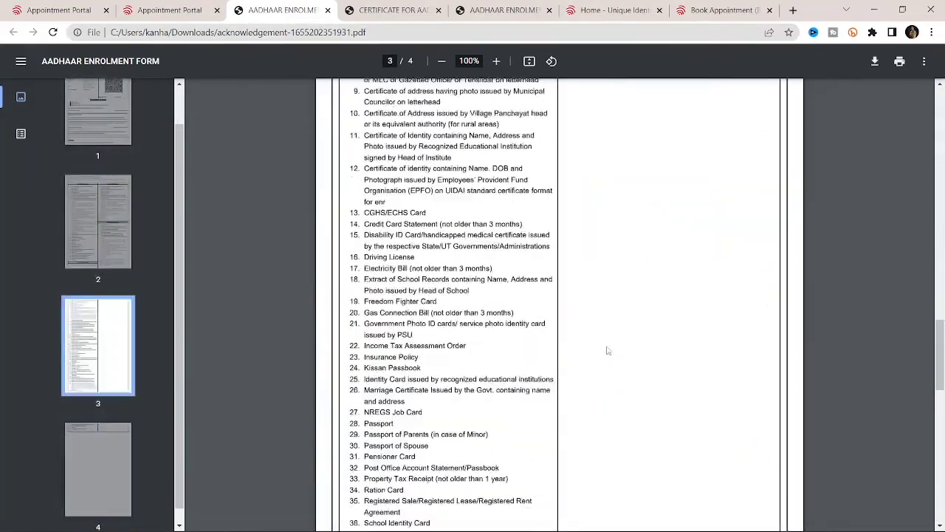
scroll(619, 184, up, 8)
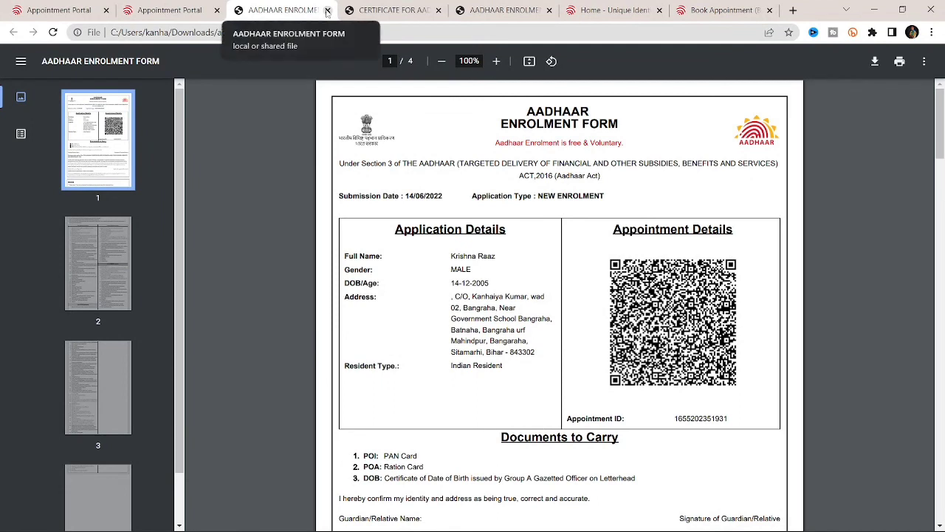
click(170, 9)
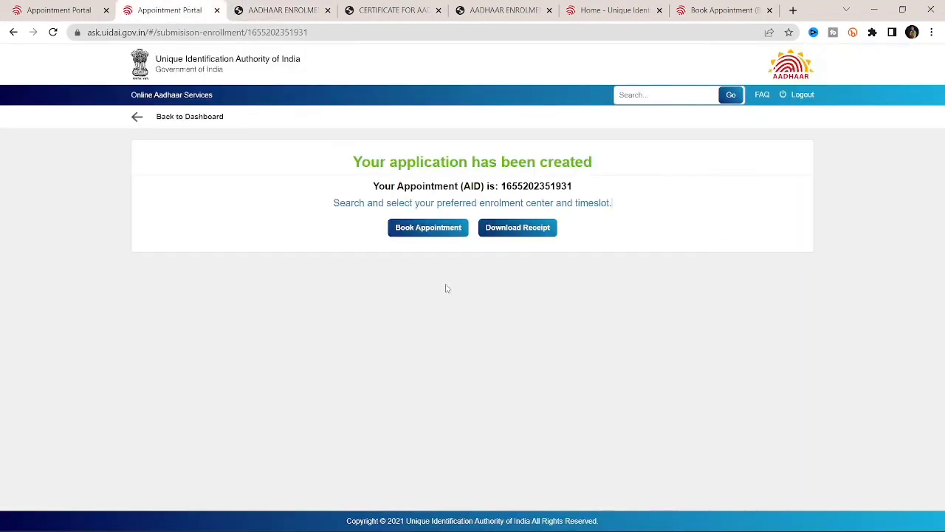
Step: Start booking an appointment and search enrolment centres by the misspelled name 'Panta'
click(430, 230)
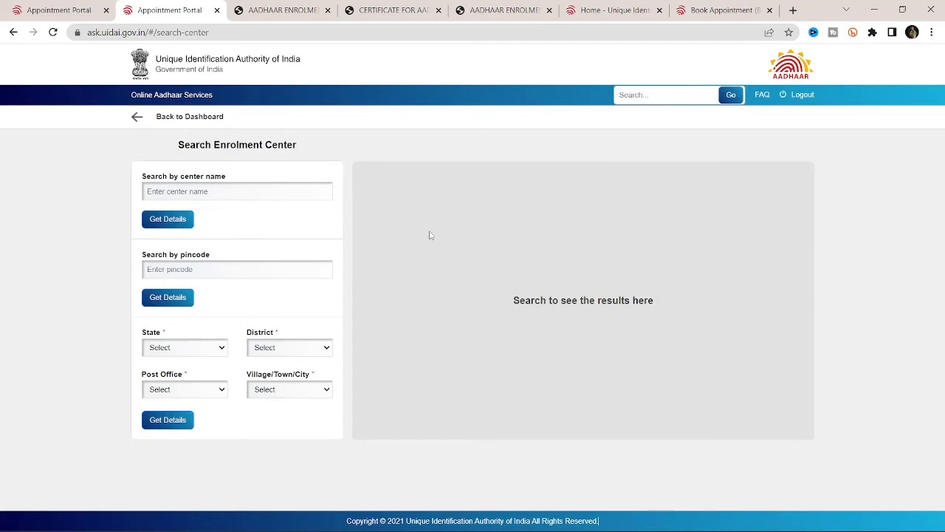
click(238, 192)
text(Panta)
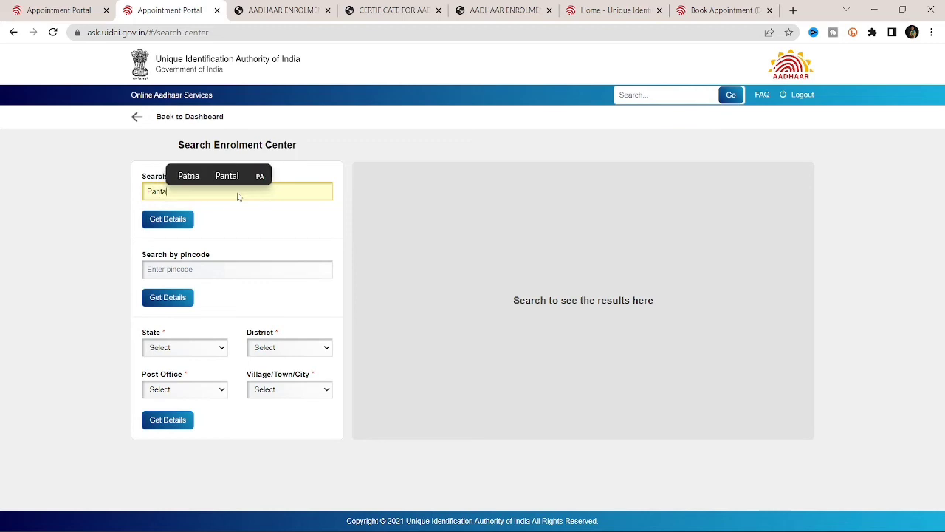
click(234, 230)
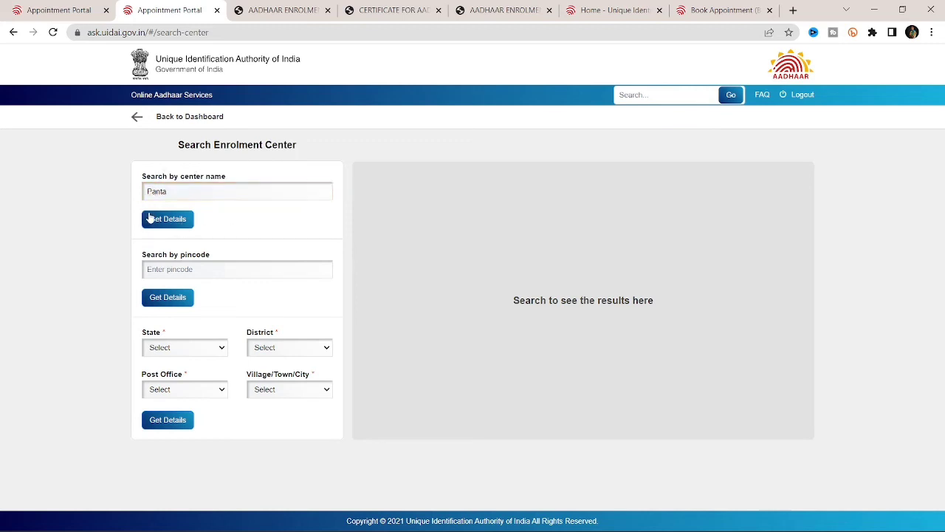
click(177, 224)
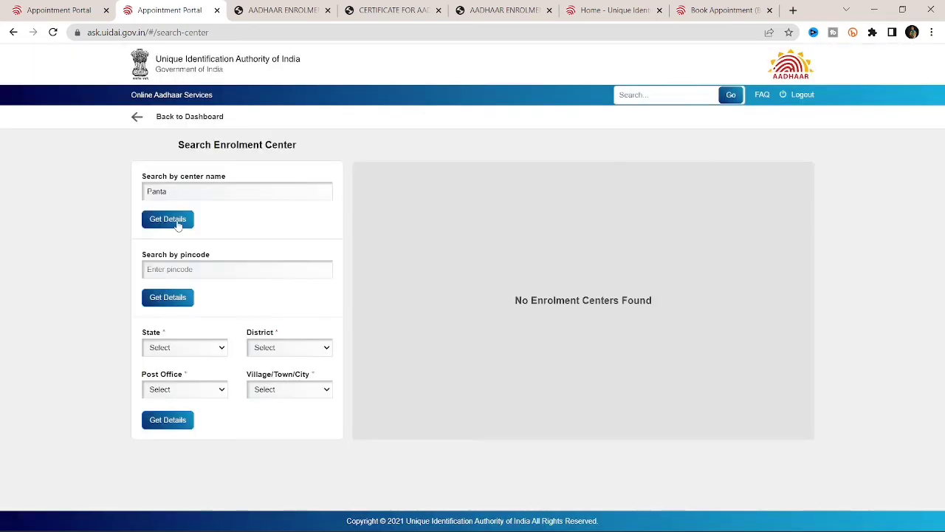
Step: Correct the centre name to Patna and list the 4 matching enrolment centres
click(178, 224)
double_click(213, 192)
key(BackSpace)
text(Pat)
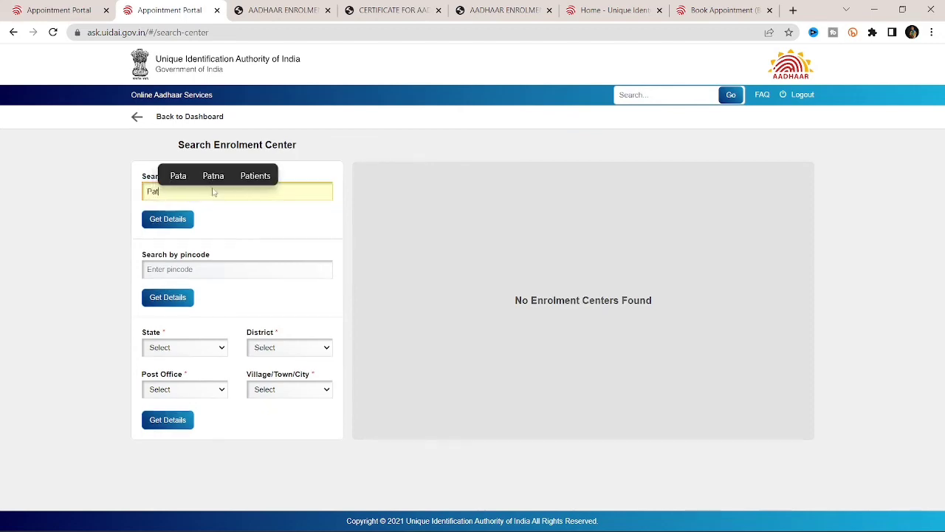
click(213, 176)
click(168, 218)
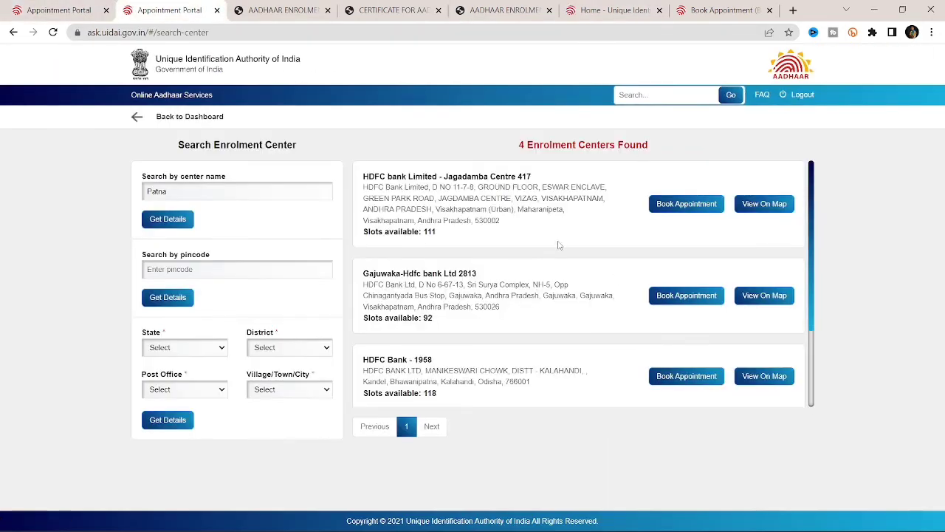
scroll(559, 245, down, 2)
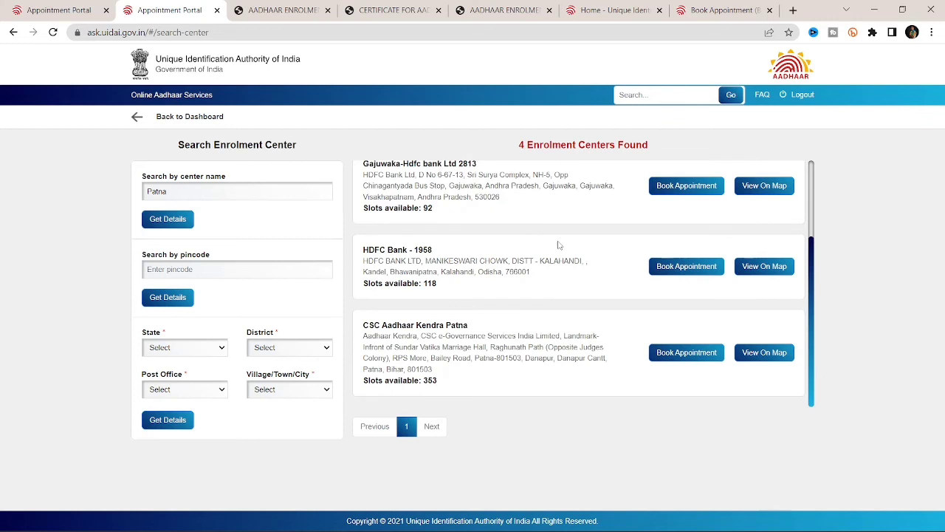
scroll(559, 245, up, 2)
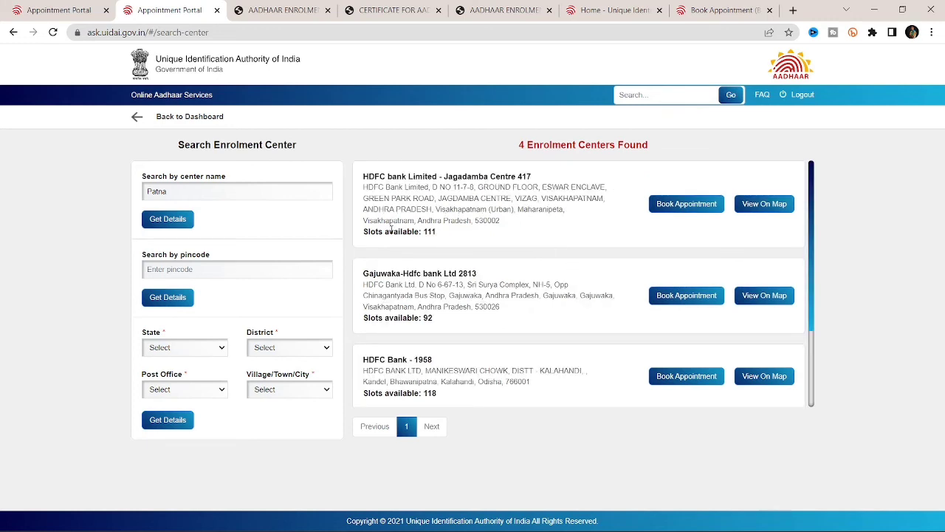
drag(364, 232, 446, 237)
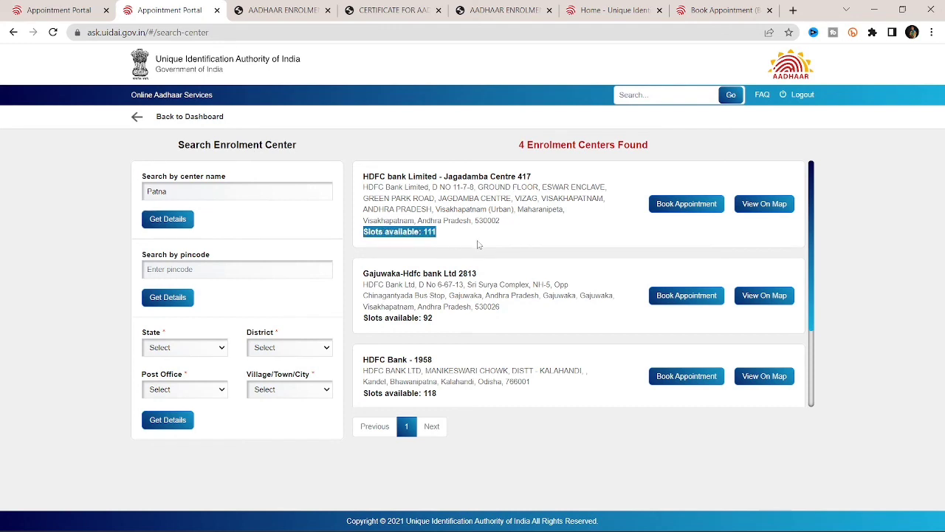
Step: Book Jagadamba Centre 417 for June 15, 2022 at the 10:00 AM slot
click(681, 207)
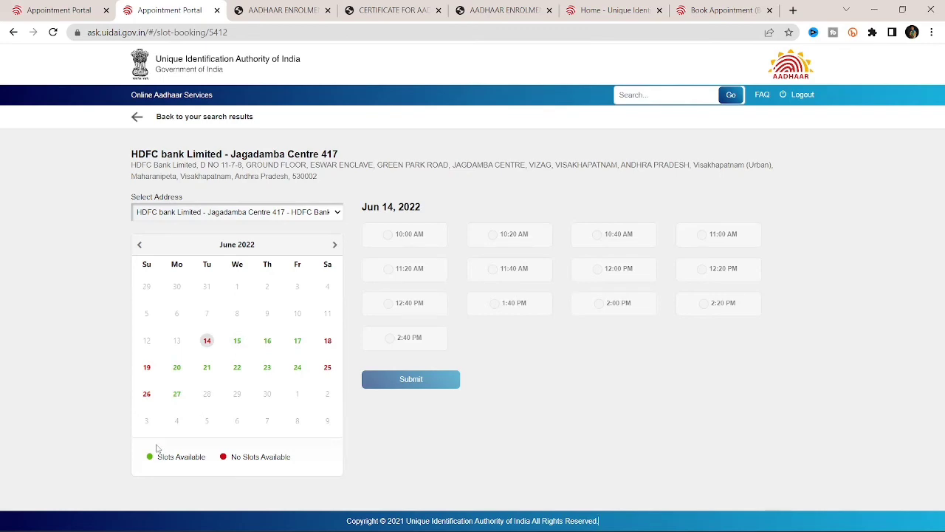
drag(148, 458, 210, 464)
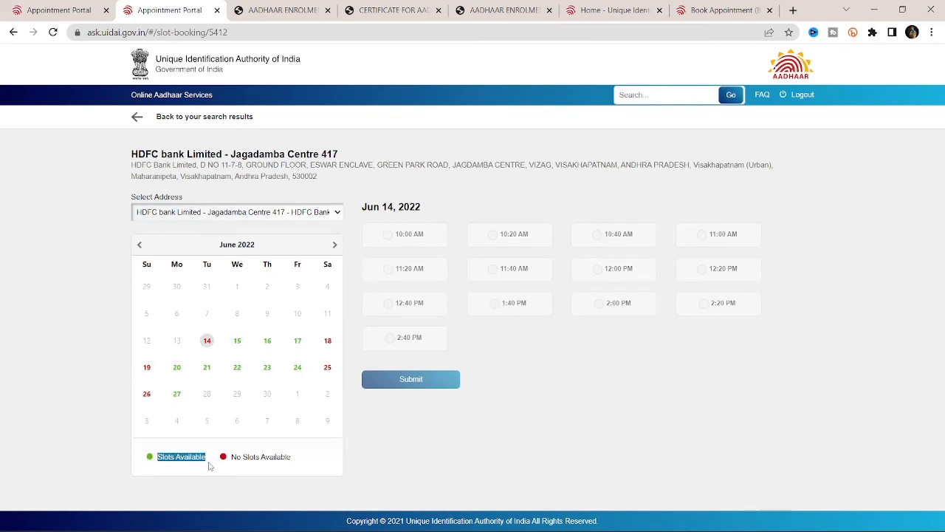
click(238, 346)
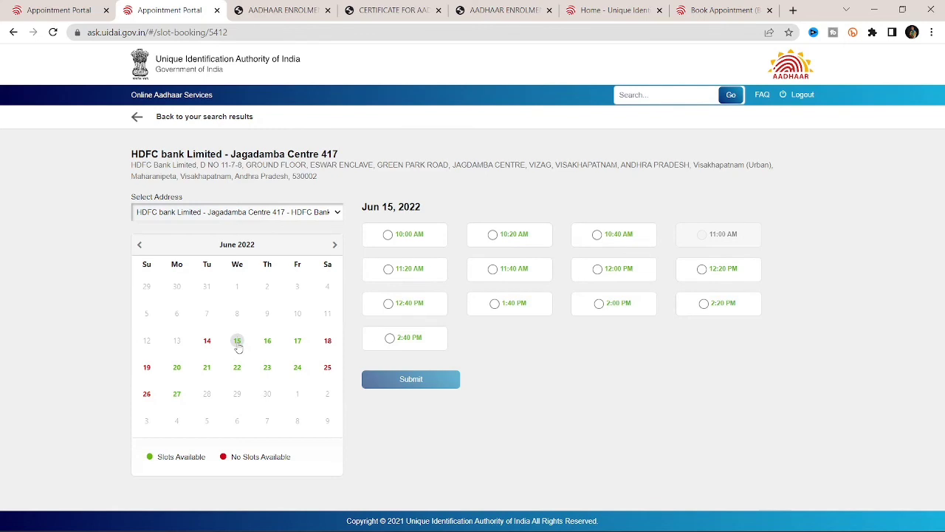
click(387, 235)
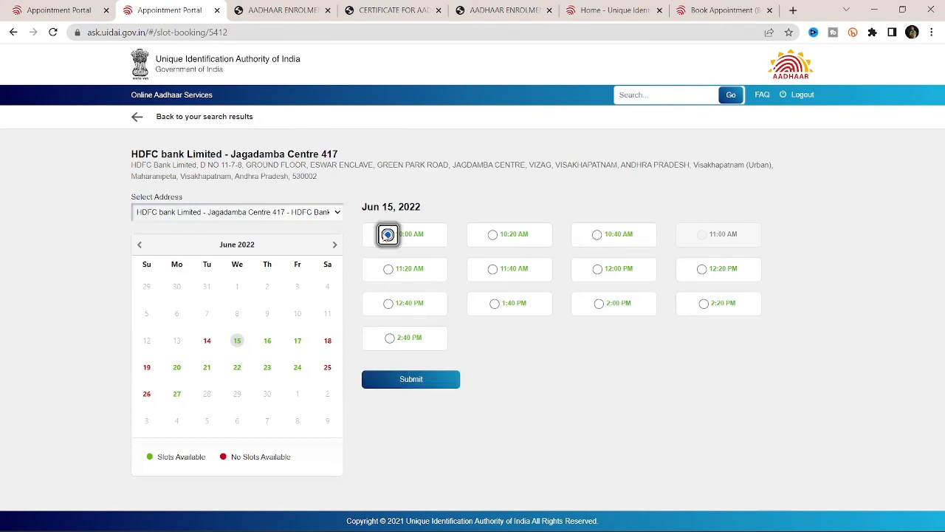